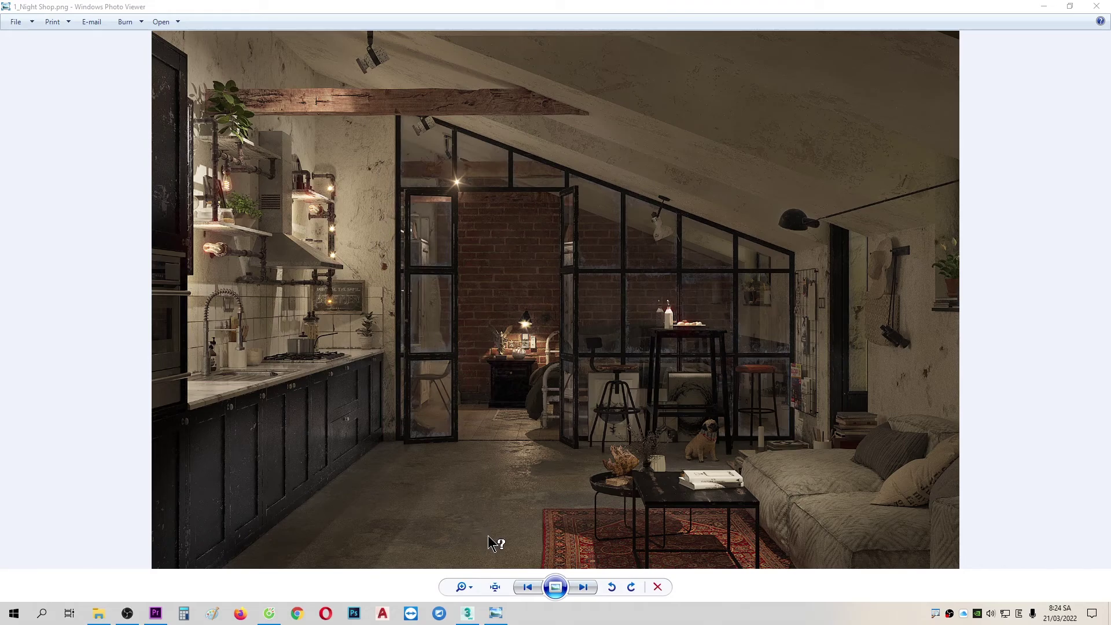
Step through the Night Shop renders and daytime khoa-hoc-corona-render images 1–3 in Photo Viewer
{"action": "key", "text": "Right"}
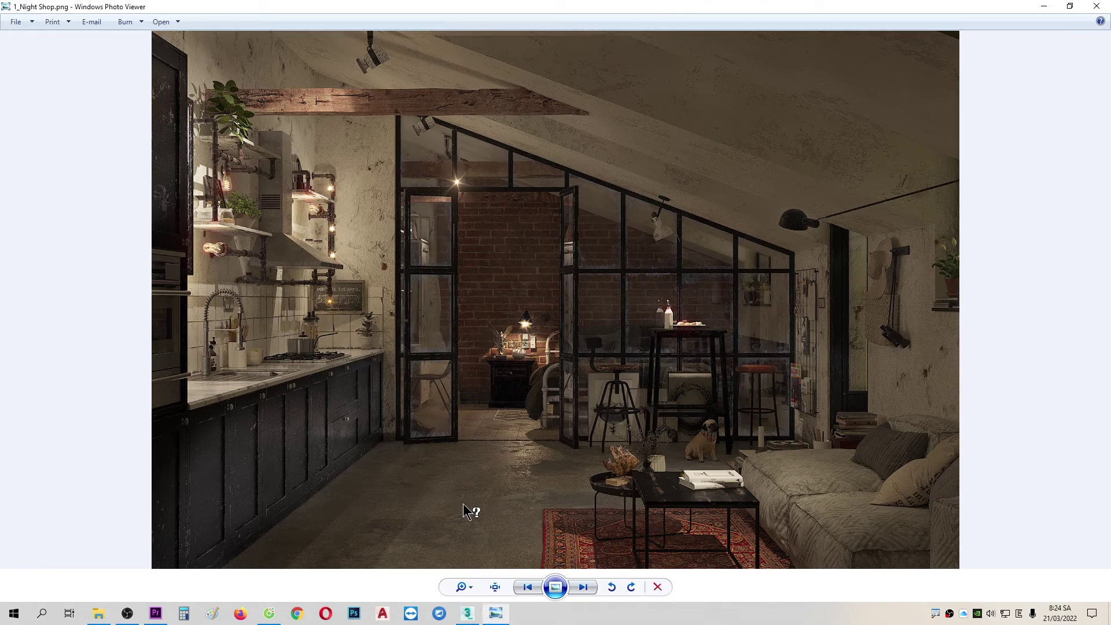
{"action": "key", "text": "Right"}
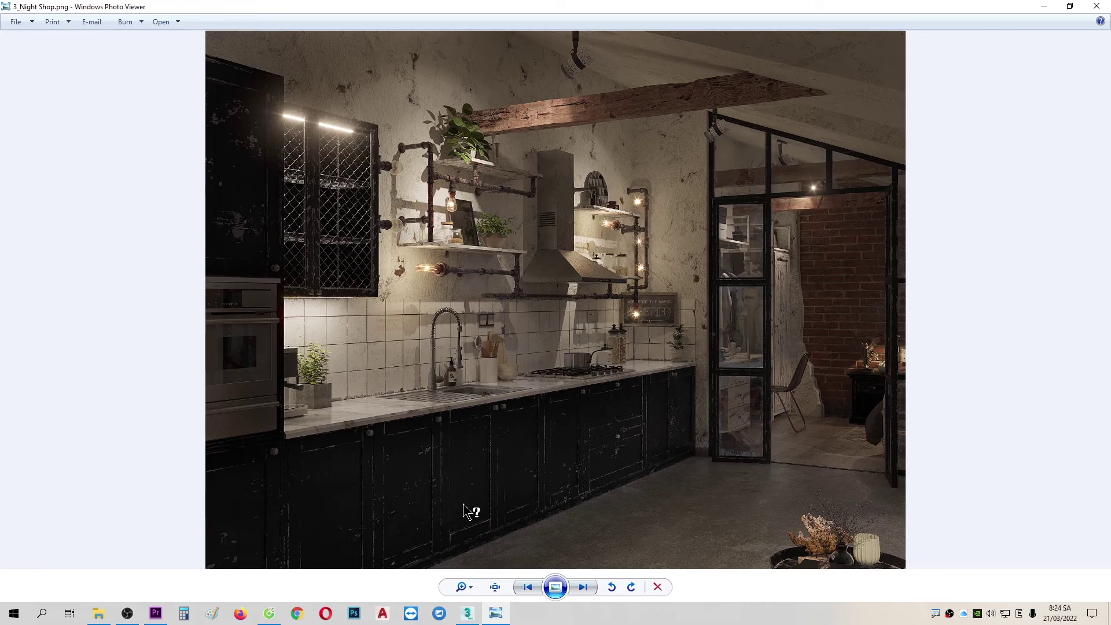
{"action": "key", "text": "Right"}
{"action": "key", "text": "Right"}
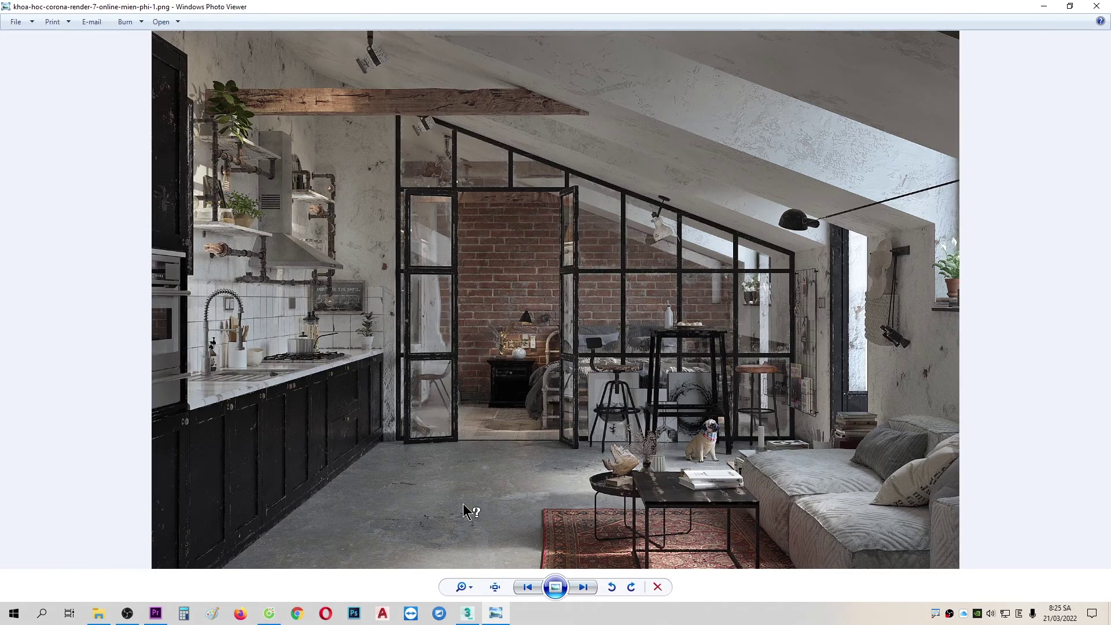
{"action": "key", "text": "Right"}
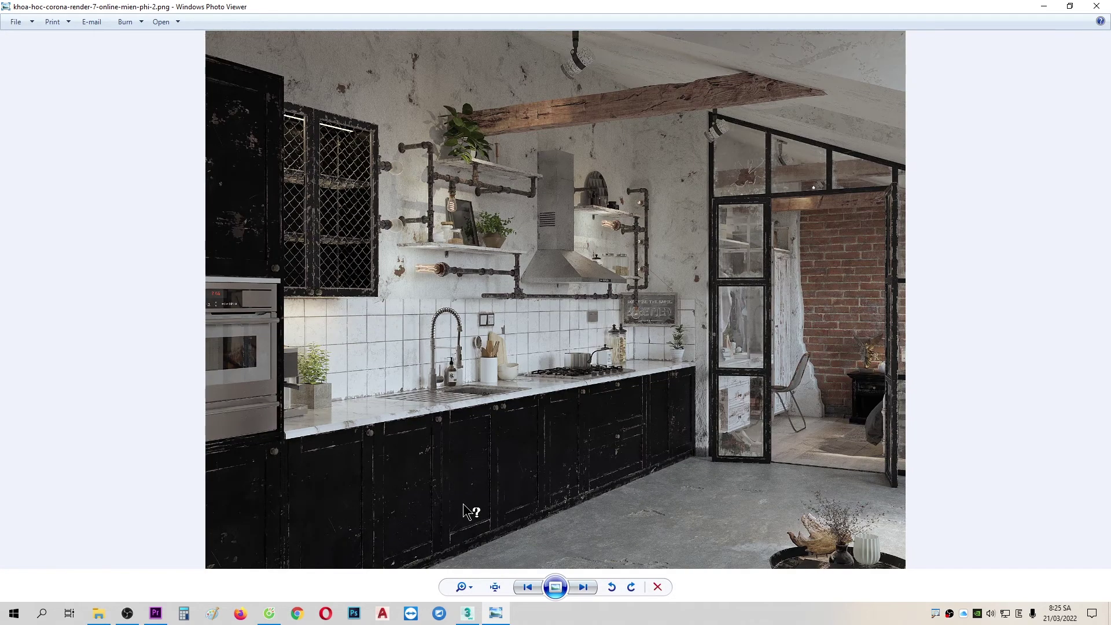
{"action": "key", "text": "Right"}
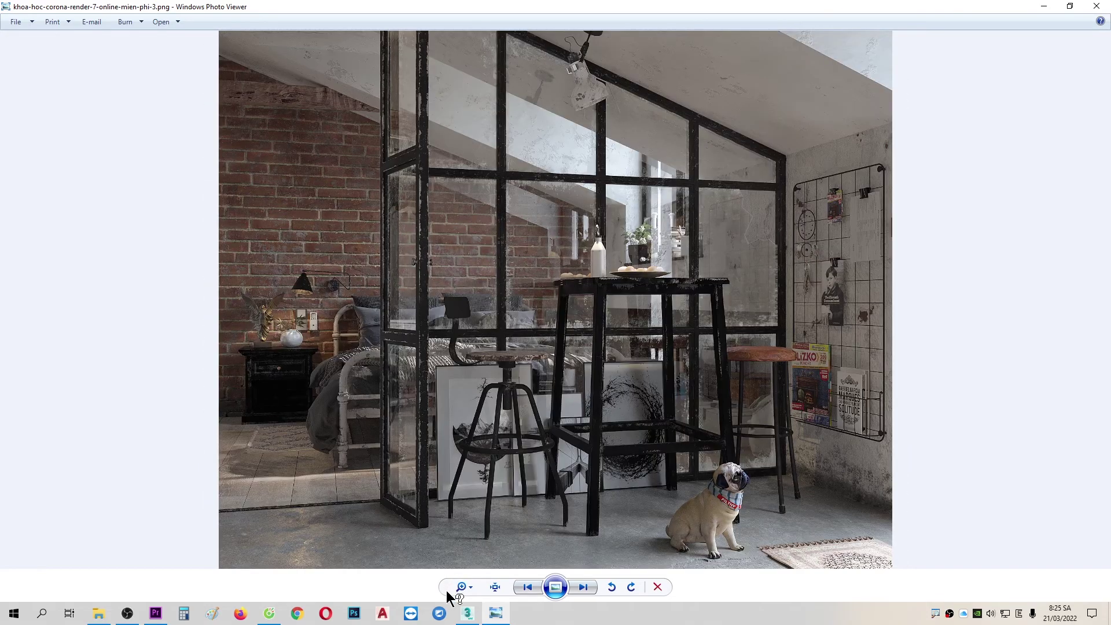
{"action": "key", "text": "Right"}
{"action": "key", "text": "Right"}
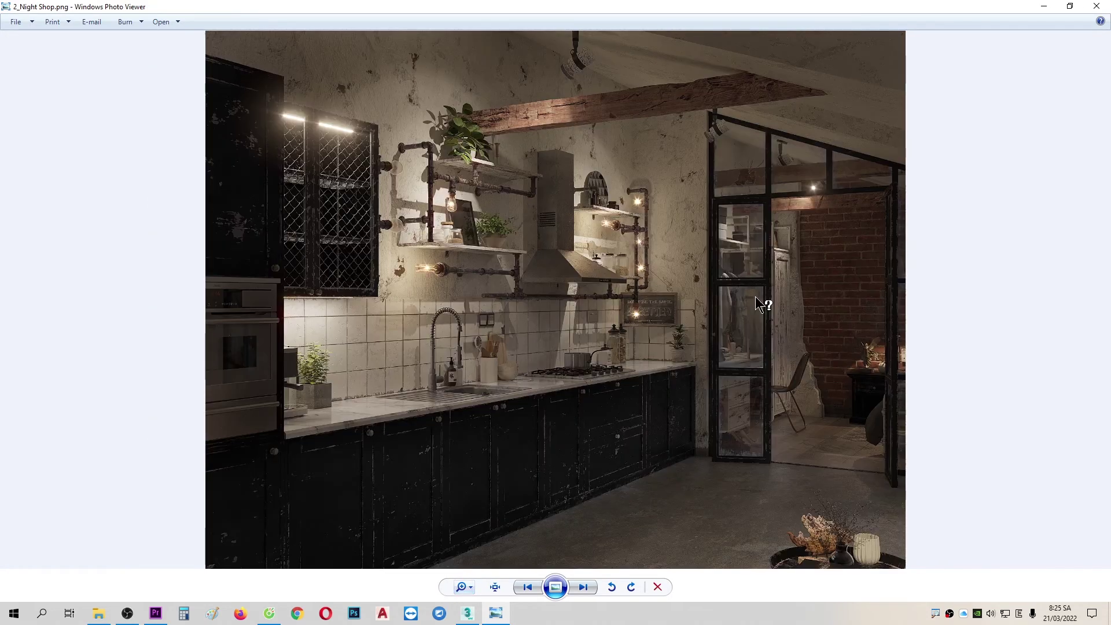
{"action": "key", "text": "Right"}
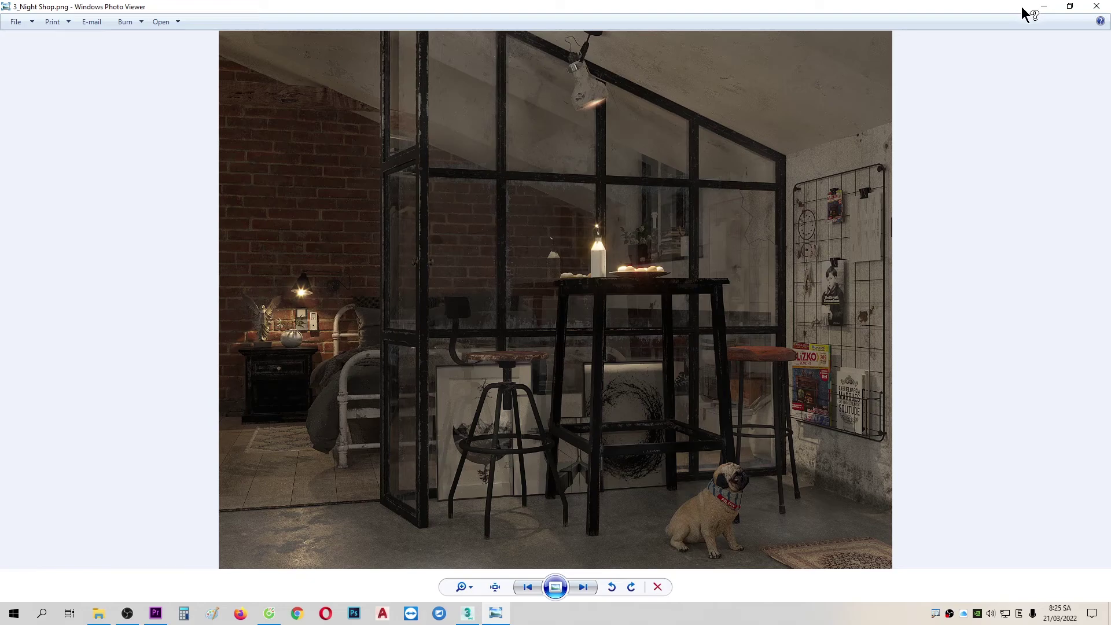
Scroll through the Google Images depth-of-field example results
{"action": "left_click", "coordinate": [466, 616]}
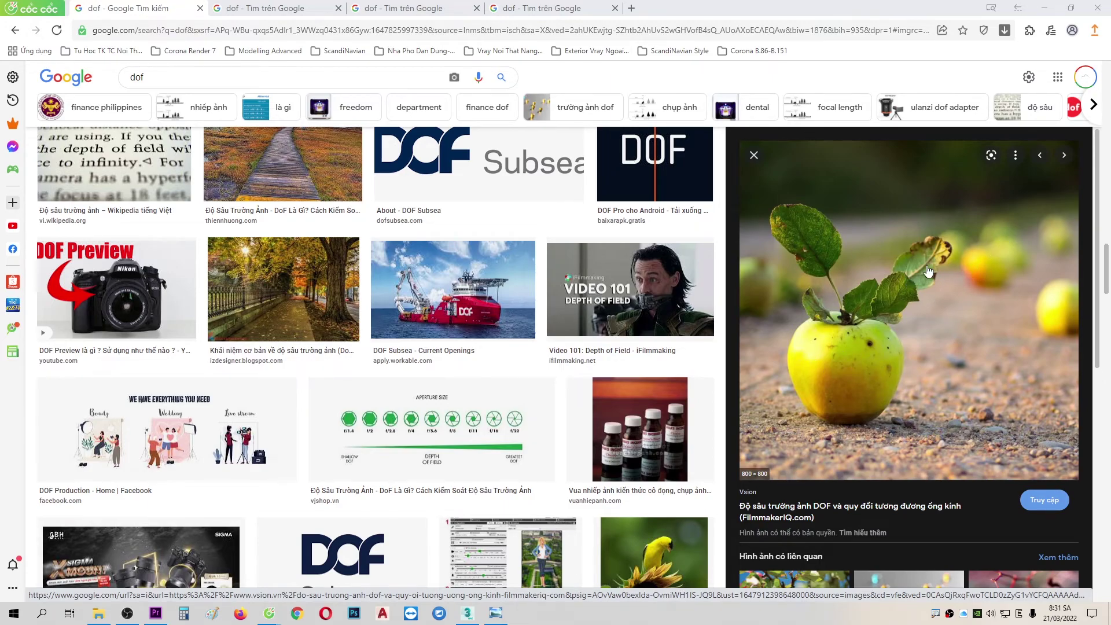
{"action": "scroll", "coordinate": [879, 269], "scroll_direction": "down", "scroll_amount": 3}
{"action": "scroll", "coordinate": [877, 275], "scroll_direction": "down", "scroll_amount": 3}
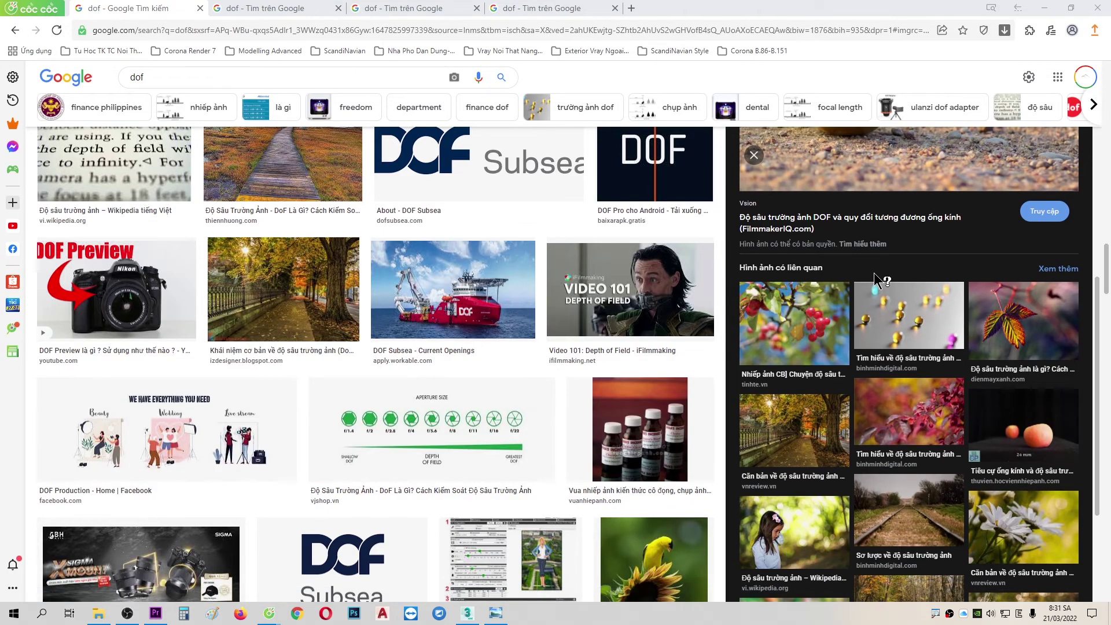
{"action": "scroll", "coordinate": [868, 281], "scroll_direction": "up", "scroll_amount": 5}
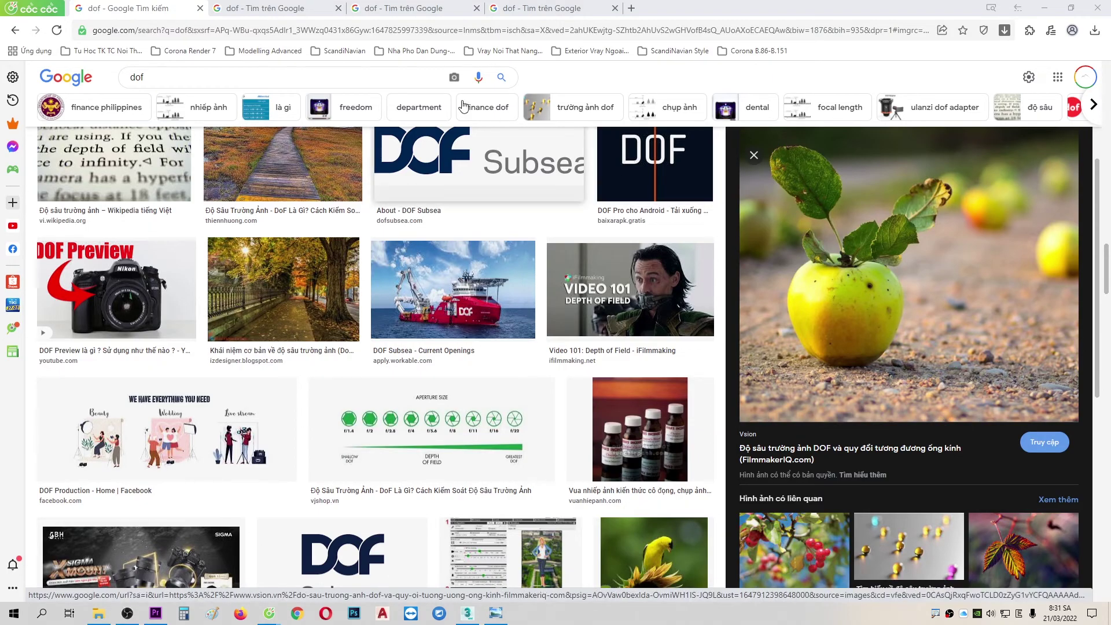
Switch between the bokeh image tabs and preview the bokeh photography technique image
{"action": "left_click", "coordinate": [489, 8]}
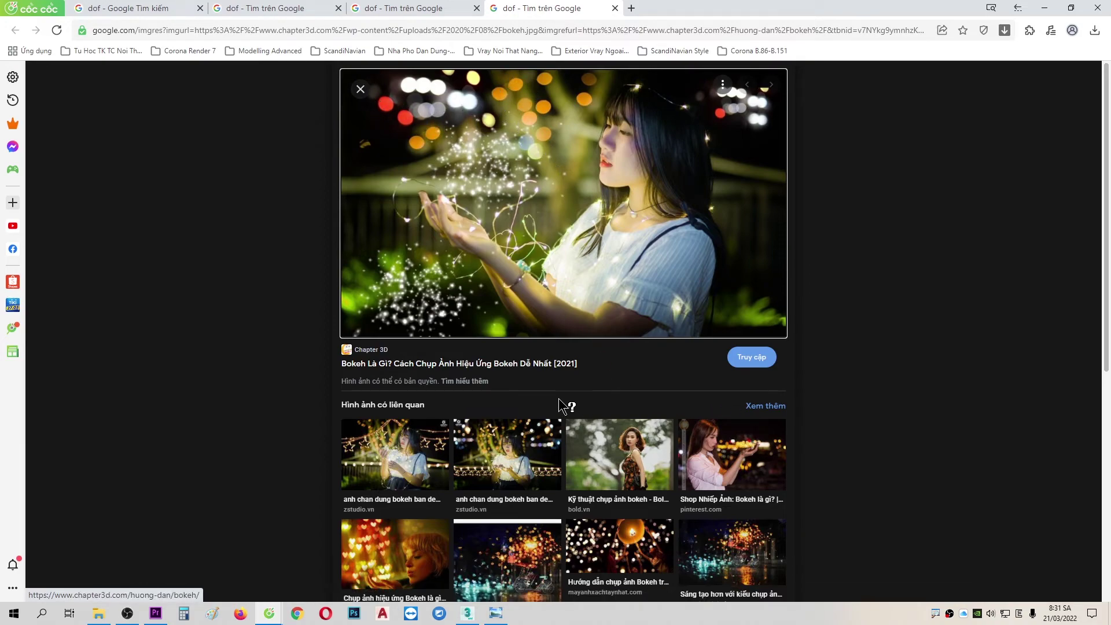
{"action": "left_click", "coordinate": [385, 9]}
{"action": "scroll", "coordinate": [650, 404], "scroll_direction": "down", "scroll_amount": 4}
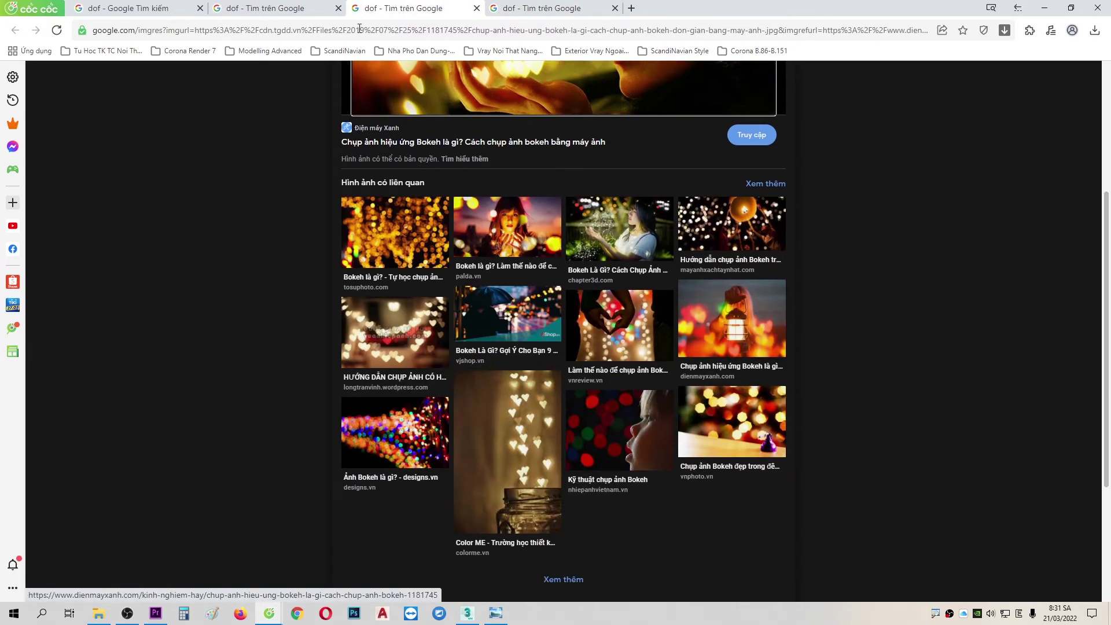
{"action": "key", "text": "ctrl+shift+Tab"}
{"action": "left_click", "coordinate": [394, 363]}
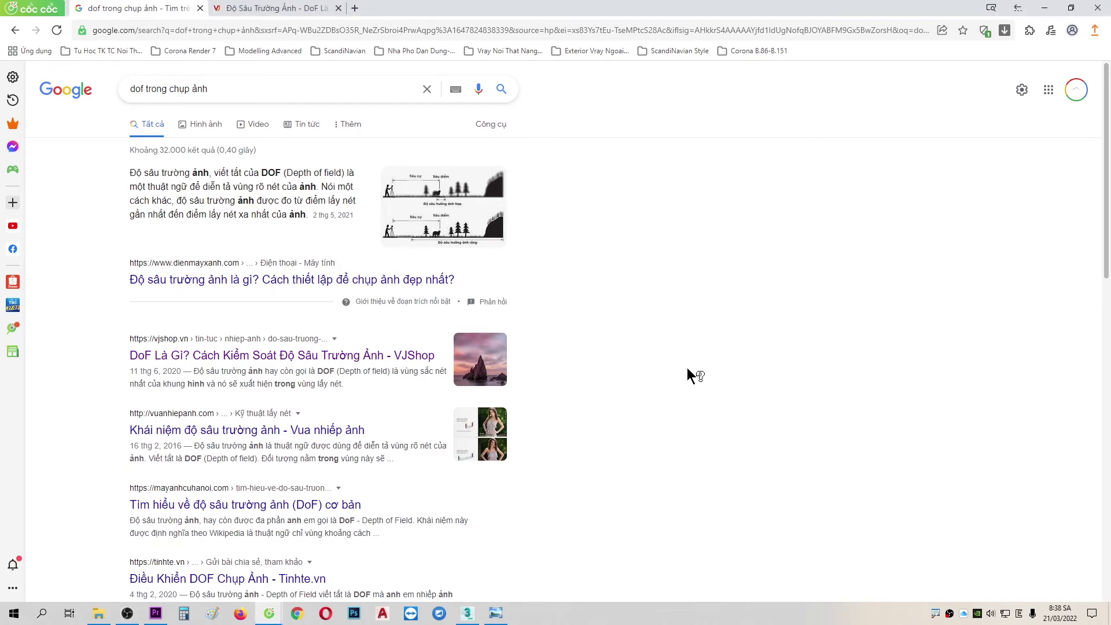
Open the VJShop depth-of-field article and scroll to its subject-to-camera distance diagrams
{"action": "scroll", "coordinate": [688, 369], "scroll_direction": "down", "scroll_amount": 4}
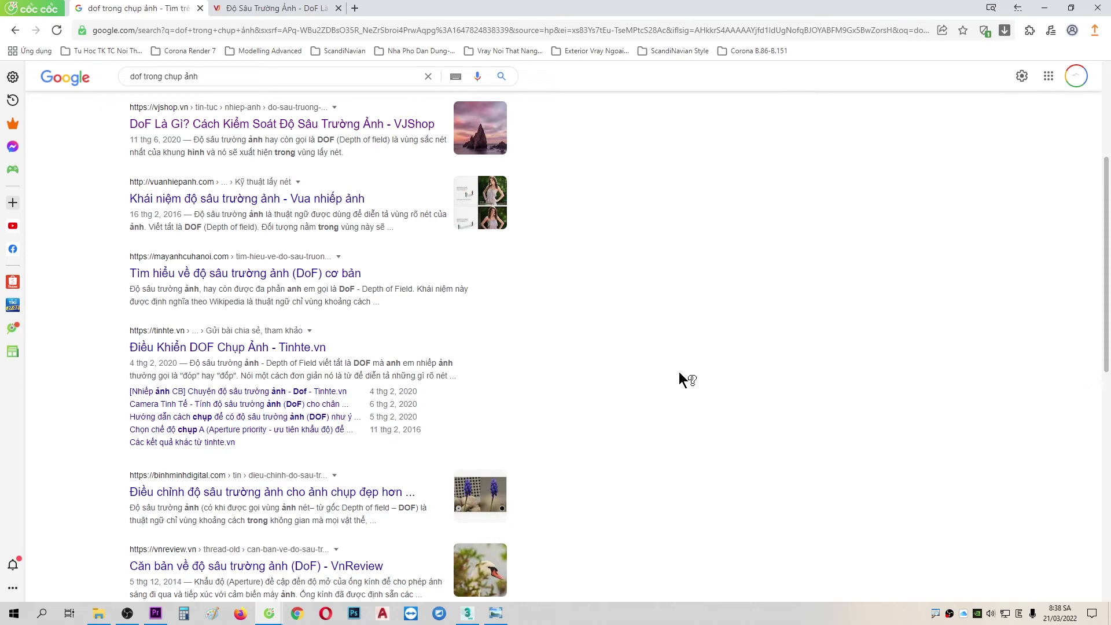
{"action": "scroll", "coordinate": [676, 372], "scroll_direction": "up", "scroll_amount": 4}
{"action": "left_click", "coordinate": [261, 7]}
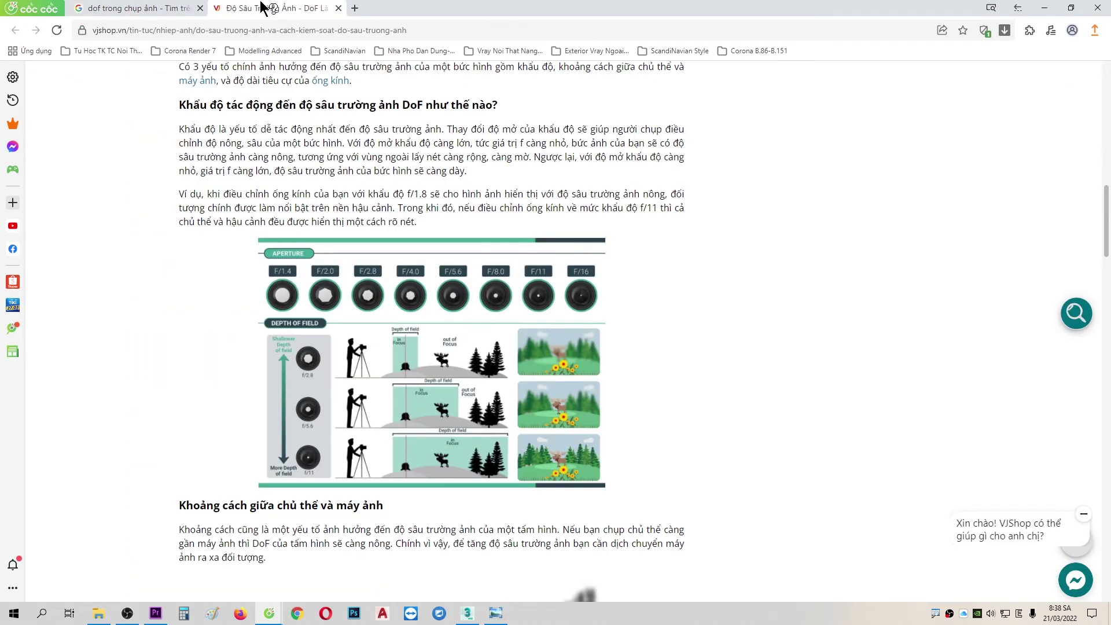
{"action": "scroll", "coordinate": [792, 292], "scroll_direction": "up", "scroll_amount": 4}
{"action": "scroll", "coordinate": [693, 380], "scroll_direction": "up", "scroll_amount": 3}
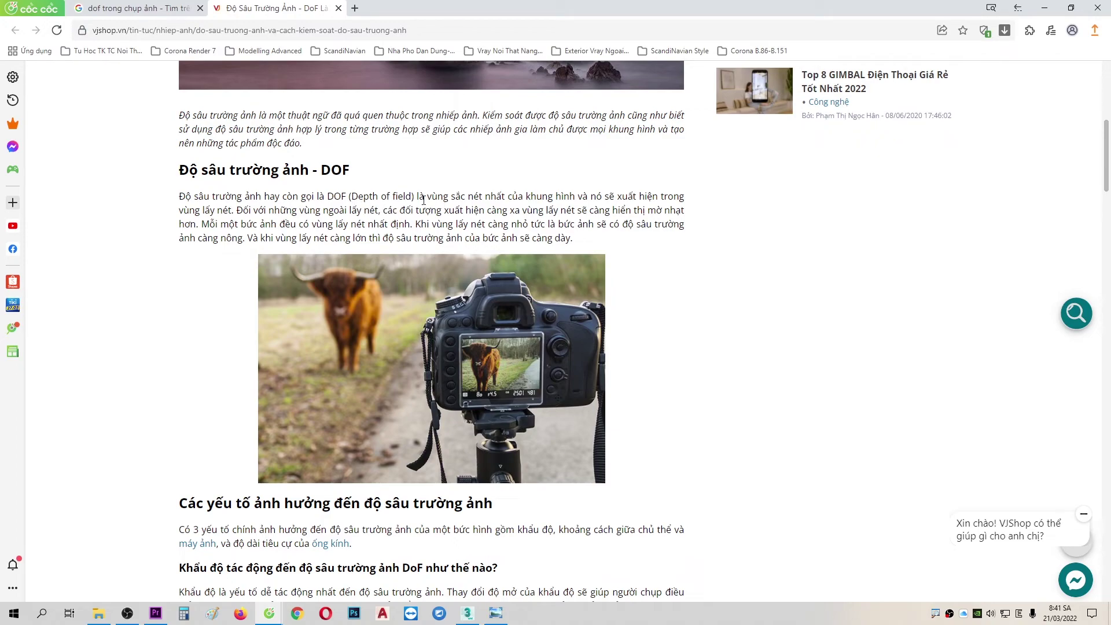
{"action": "scroll", "coordinate": [611, 247], "scroll_direction": "down", "scroll_amount": 5}
{"action": "scroll", "coordinate": [610, 253], "scroll_direction": "down", "scroll_amount": 1}
{"action": "scroll", "coordinate": [610, 255], "scroll_direction": "down", "scroll_amount": 4}
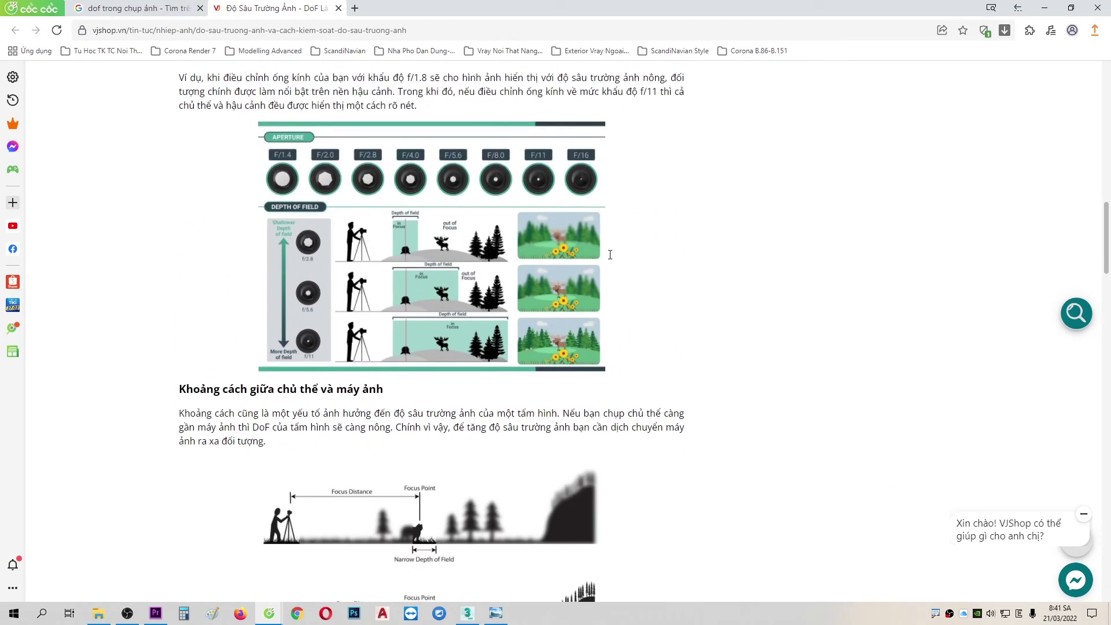
{"action": "scroll", "coordinate": [610, 255], "scroll_direction": "down", "scroll_amount": 3}
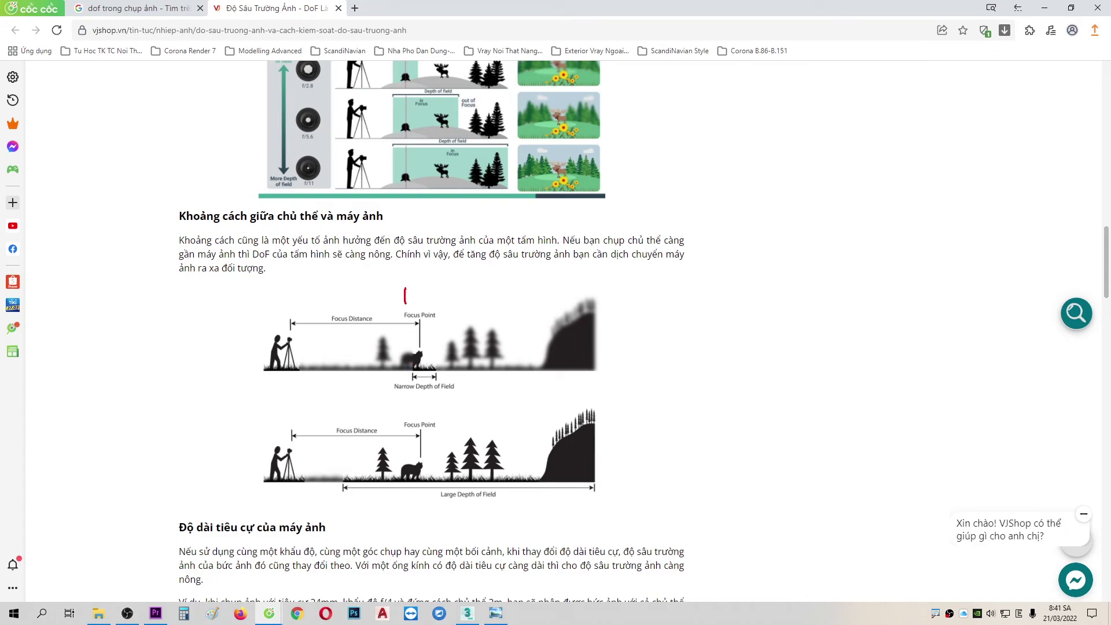
{"action": "left_click_drag", "start_coordinate": [406, 296], "coordinate": [443, 300]}
{"action": "mouse_move", "coordinate": [412, 384]}
{"action": "left_mouse_down"}
{"action": "mouse_move", "coordinate": [413, 401]}
{"action": "mouse_move", "coordinate": [438, 388]}
{"action": "left_mouse_up"}
{"action": "mouse_move", "coordinate": [343, 506]}
{"action": "left_mouse_down"}
{"action": "mouse_move", "coordinate": [344, 516]}
{"action": "mouse_move", "coordinate": [597, 506]}
{"action": "left_mouse_up"}
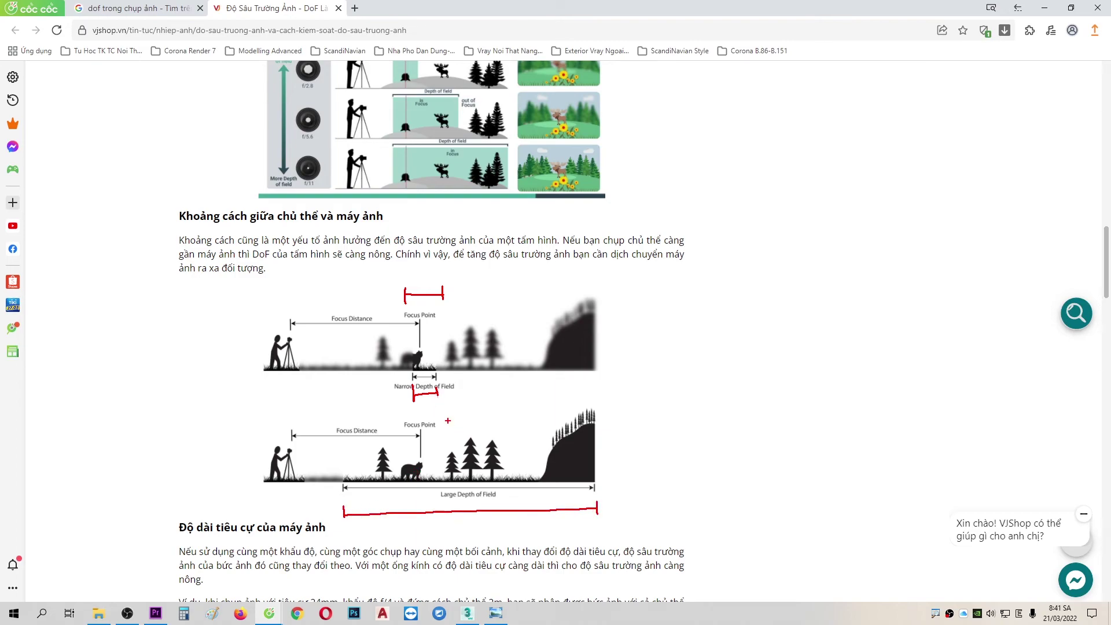
{"action": "mouse_move", "coordinate": [625, 341]}
{"action": "left_mouse_down"}
{"action": "mouse_move", "coordinate": [636, 356]}
{"action": "mouse_move", "coordinate": [649, 329]}
{"action": "mouse_move", "coordinate": [667, 324]}
{"action": "left_mouse_up"}
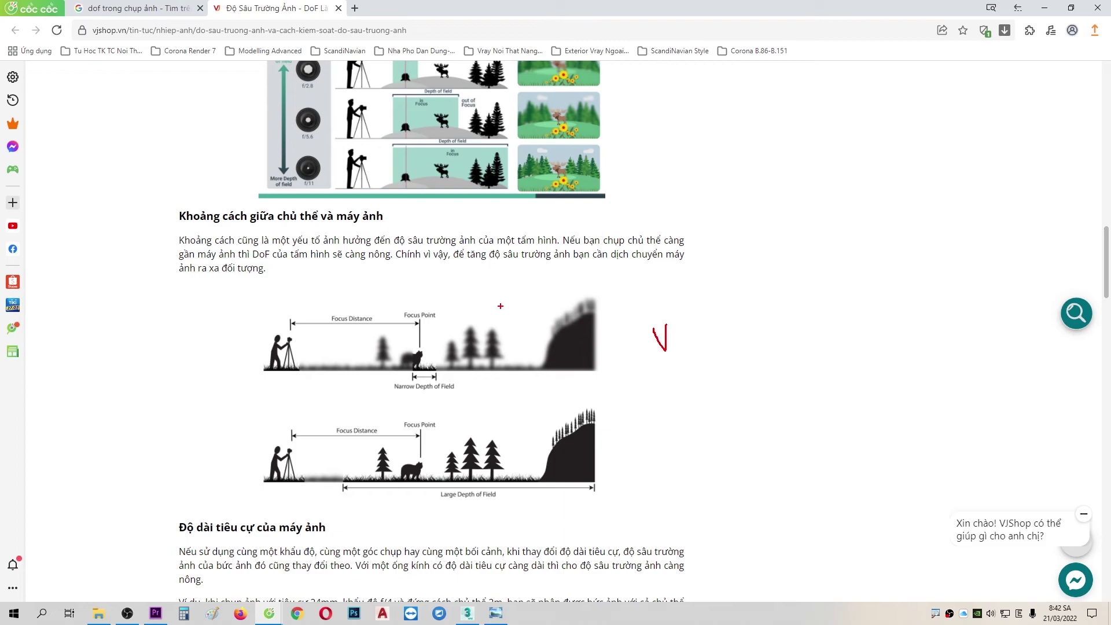
{"action": "left_click_drag", "start_coordinate": [371, 276], "coordinate": [392, 266]}
{"action": "left_click_drag", "start_coordinate": [480, 270], "coordinate": [505, 269]}
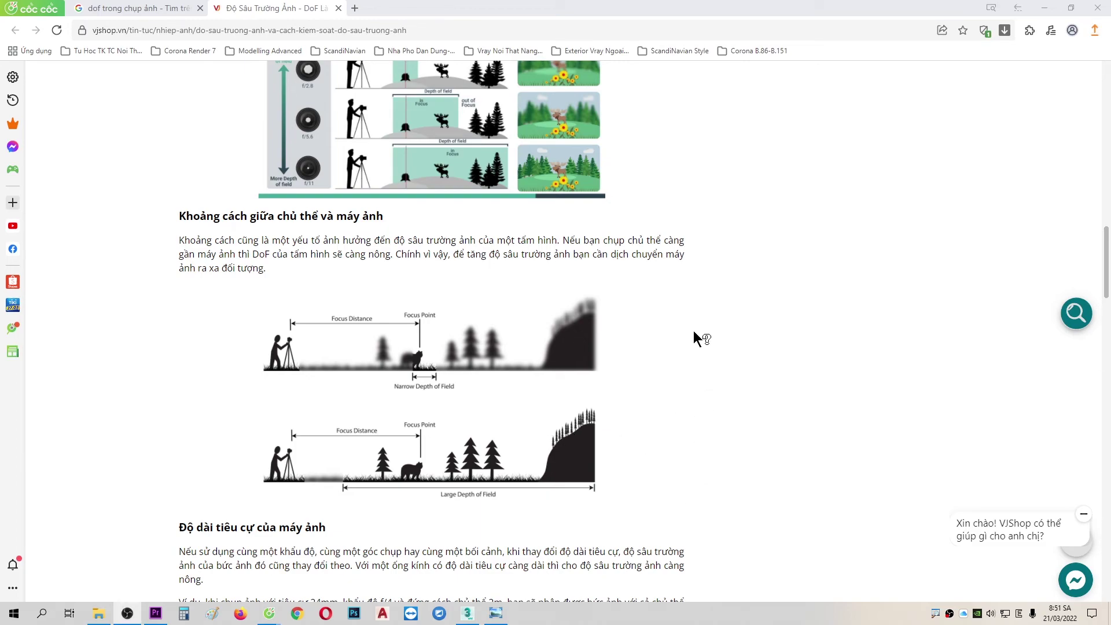
Scroll up to the aperture-versus-depth-of-field chart, then bring B153.max in 3ds Max forward
{"action": "scroll", "coordinate": [693, 338], "scroll_direction": "up", "scroll_amount": 3}
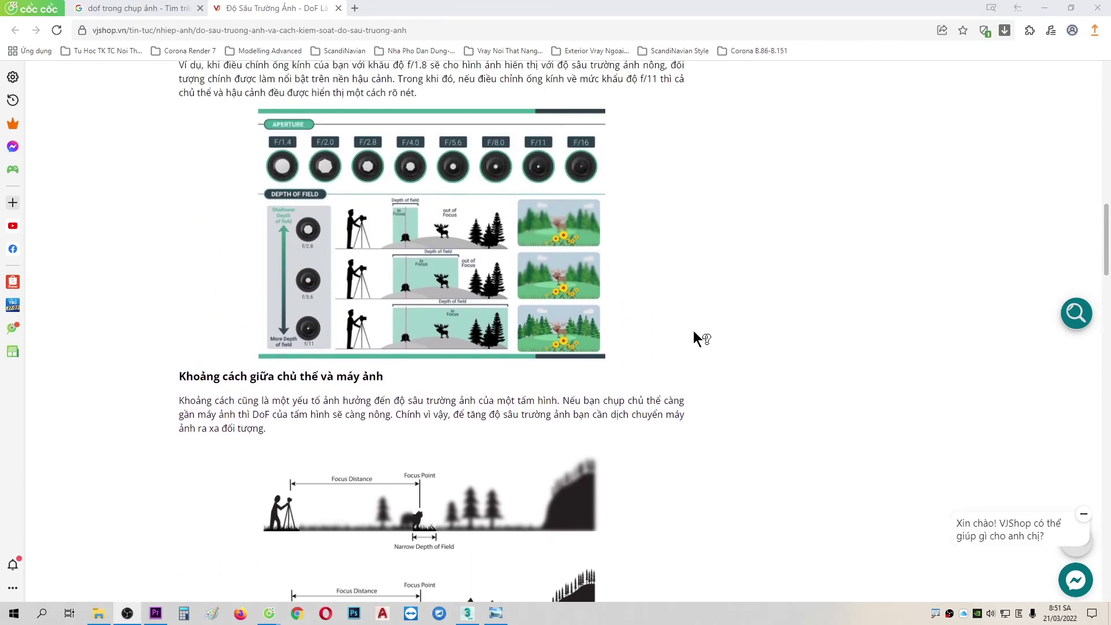
{"action": "scroll", "coordinate": [693, 338], "scroll_direction": "up", "scroll_amount": 2}
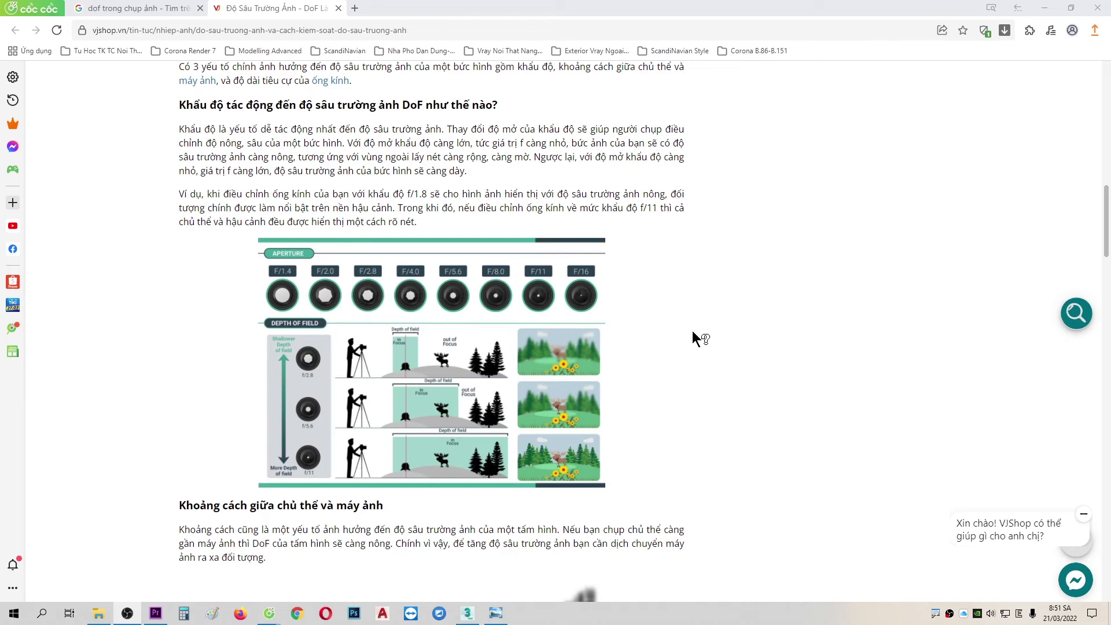
{"action": "scroll", "coordinate": [349, 380], "scroll_direction": "up", "scroll_amount": 1}
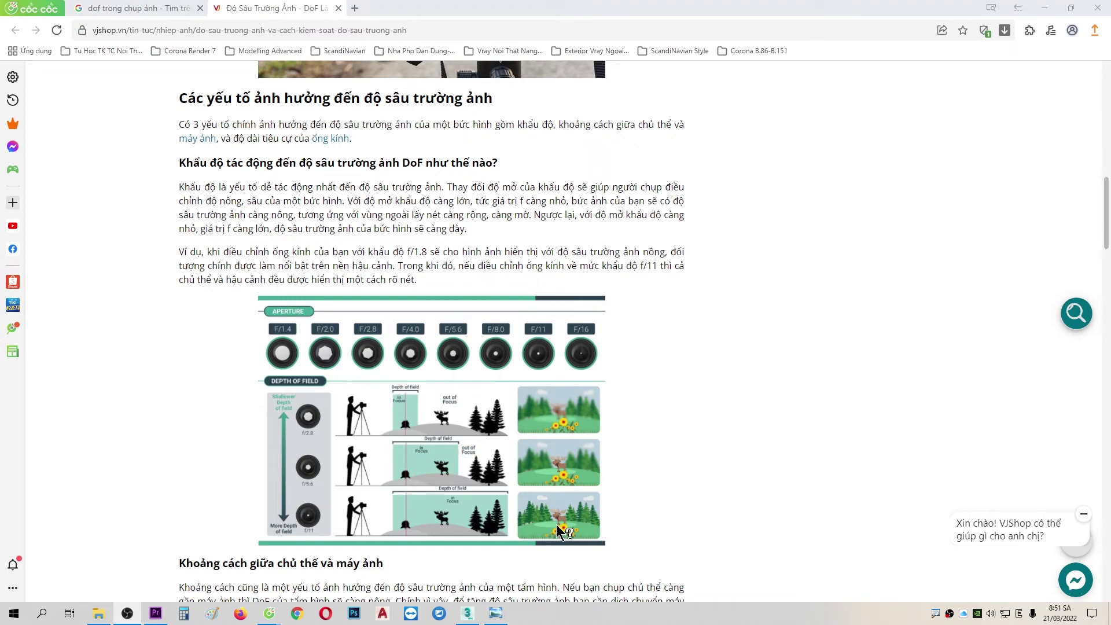
{"action": "left_click", "coordinate": [467, 613]}
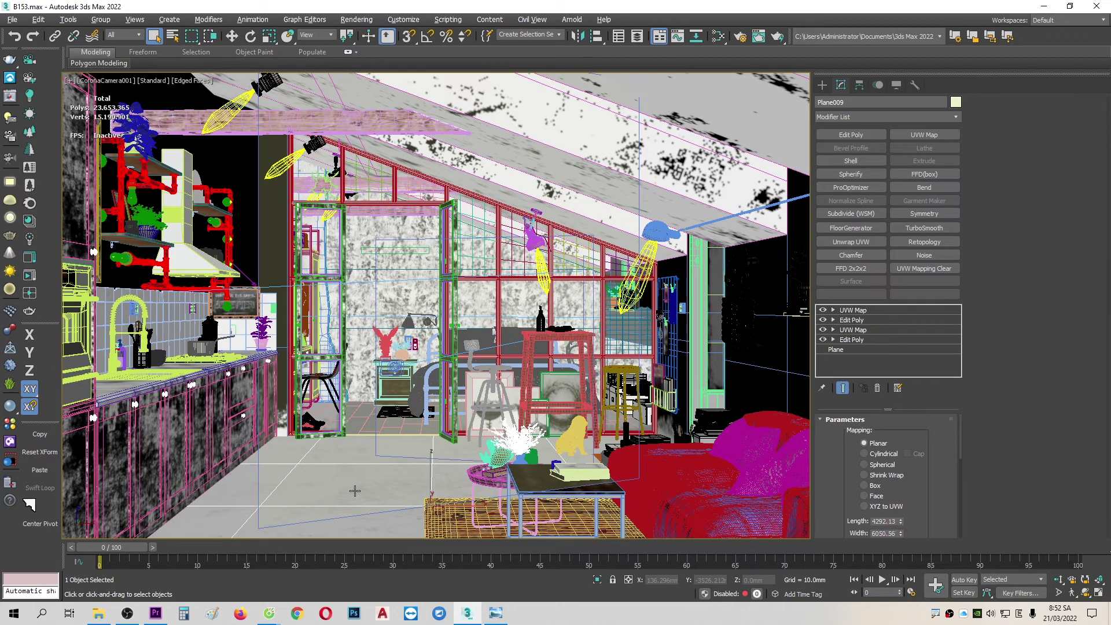
Switch to the Top view and select the Corona camera to show its settings
{"action": "key", "text": "t"}
{"action": "scroll", "coordinate": [468, 466], "scroll_direction": "down", "scroll_amount": 5}
{"action": "scroll", "coordinate": [468, 467], "scroll_direction": "up", "scroll_amount": 2}
{"action": "scroll", "coordinate": [467, 466], "scroll_direction": "up", "scroll_amount": 2}
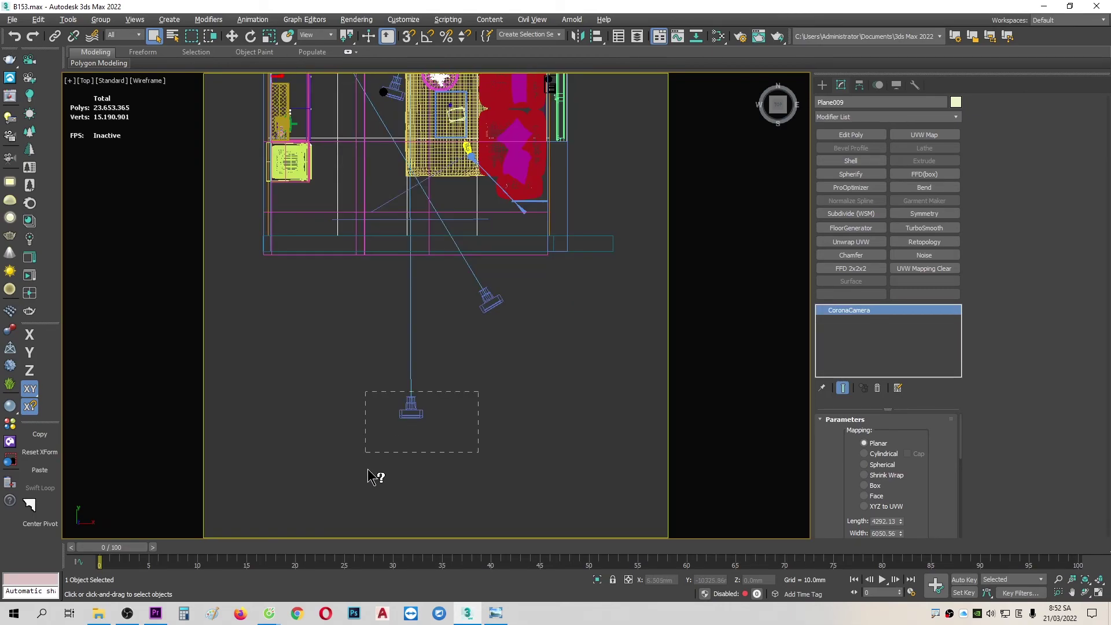
{"action": "left_click_drag", "start_coordinate": [476, 390], "coordinate": [368, 450]}
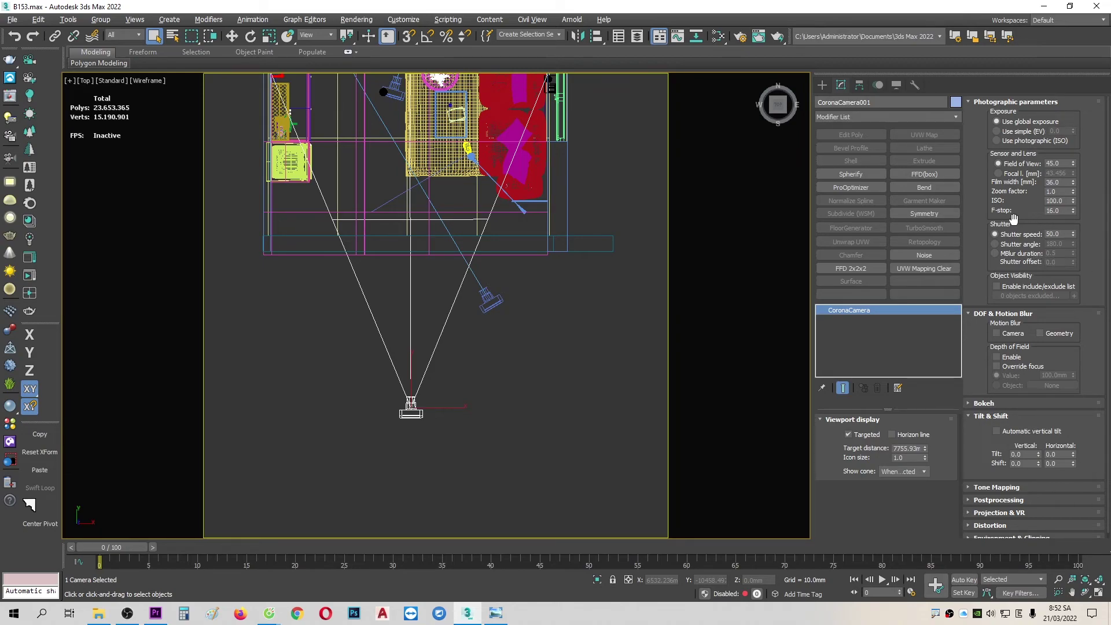
Set CoronaCamera001's F-stop to 16, then return to the depth-of-field article
{"action": "double_click", "coordinate": [1058, 211]}
{"action": "left_click", "coordinate": [1065, 210]}
{"action": "key", "text": "Return"}
{"action": "left_click", "coordinate": [1057, 211]}
{"action": "key", "text": "Return"}
{"action": "mouse_move", "coordinate": [1074, 211]}
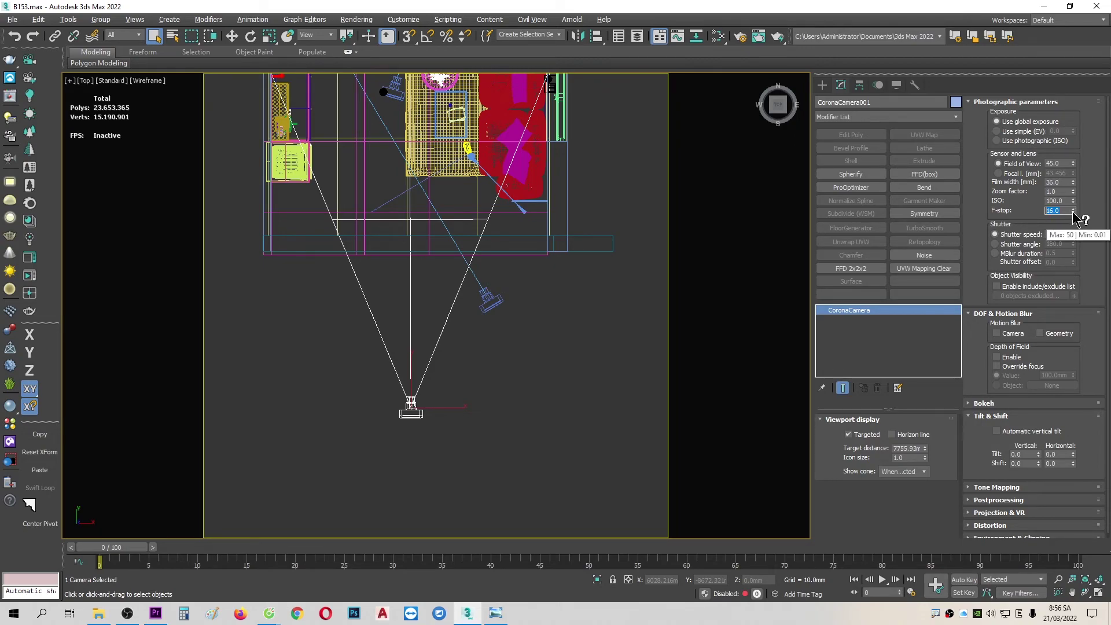
{"action": "key", "text": "alt+Tab"}
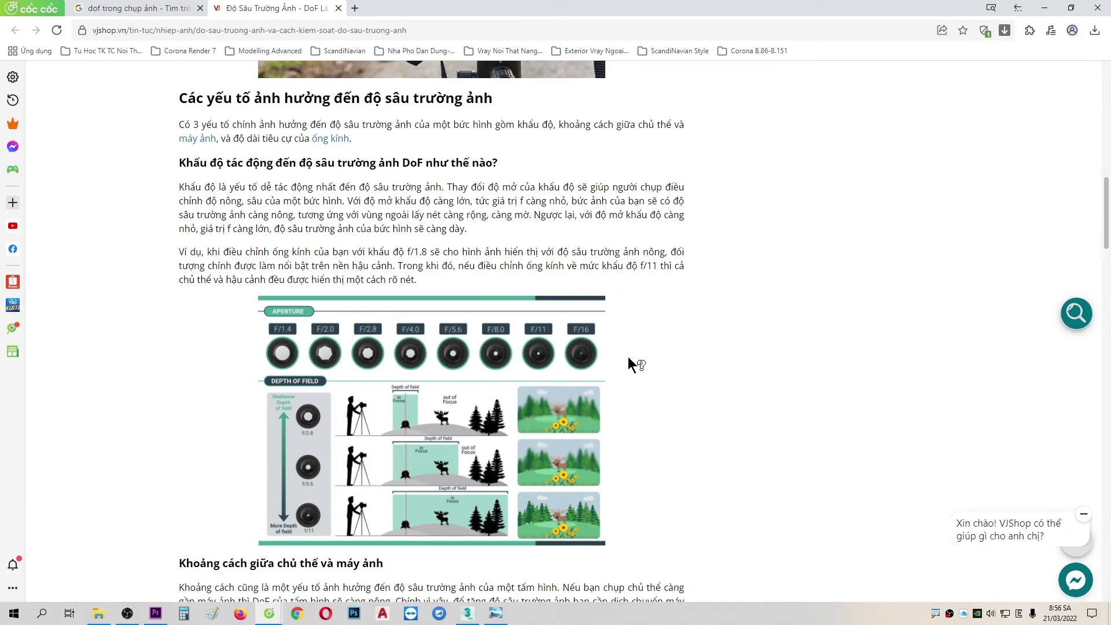
Scroll the VJShop article to the 200mm, 85mm and 50mm lens focal-length chart
{"action": "scroll", "coordinate": [627, 356], "scroll_direction": "down", "scroll_amount": 15}
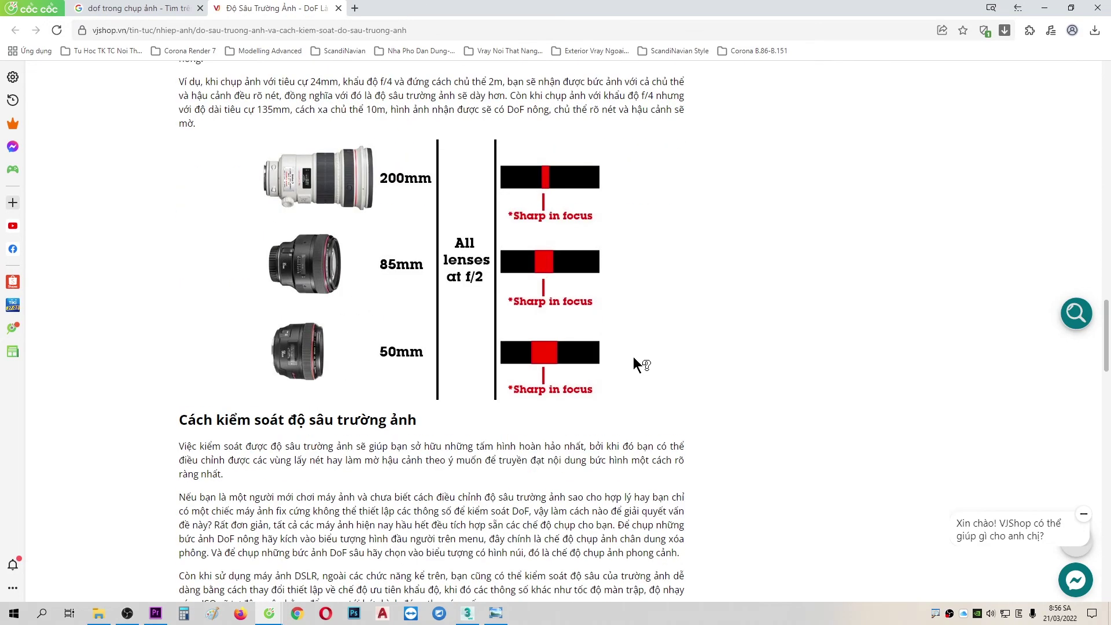
{"action": "scroll", "coordinate": [633, 357], "scroll_direction": "up", "scroll_amount": 3}
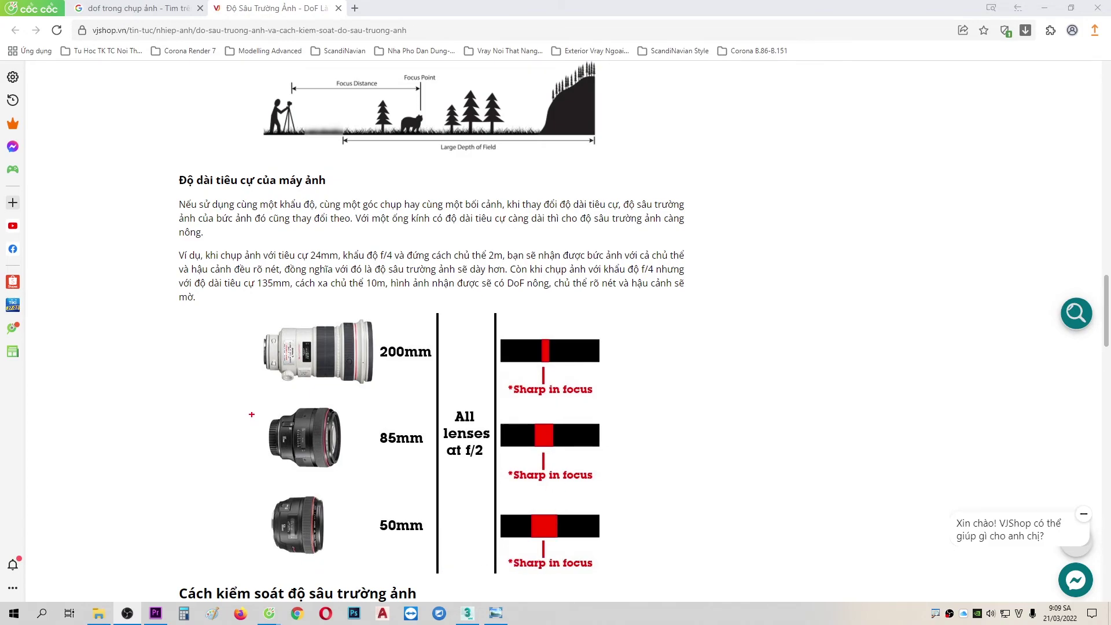
Draw red focus-range marks over the 200mm and 50mm lens rows, then return to 3ds Max
{"action": "mouse_move", "coordinate": [262, 312]}
{"action": "left_mouse_down"}
{"action": "mouse_move", "coordinate": [269, 343]}
{"action": "mouse_move", "coordinate": [378, 342]}
{"action": "left_mouse_up"}
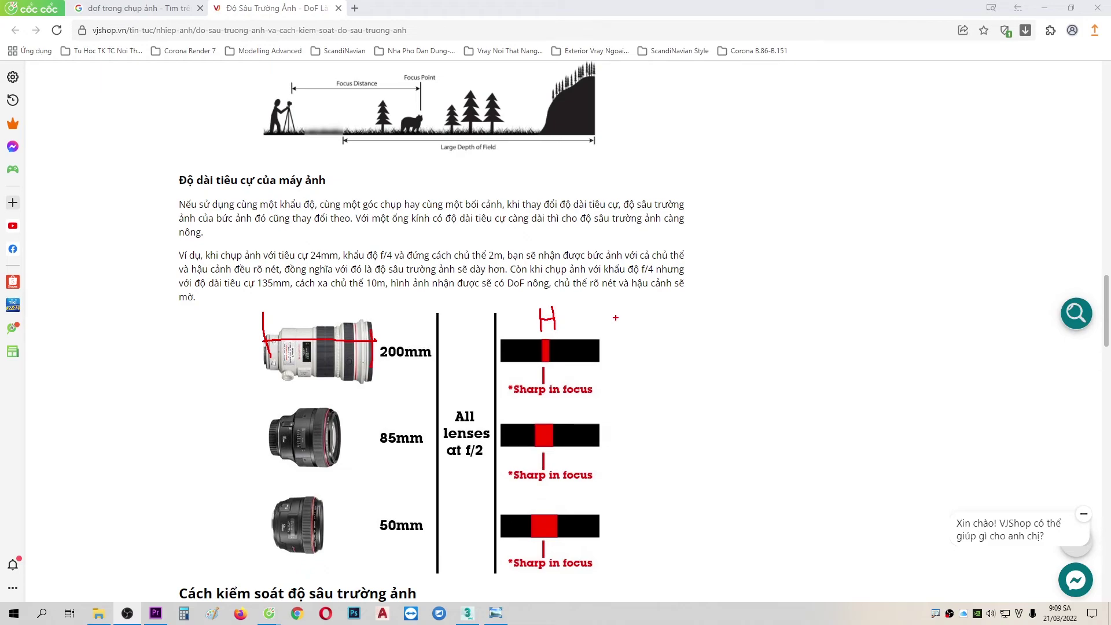
{"action": "left_click_drag", "start_coordinate": [598, 317], "coordinate": [645, 312]}
{"action": "mouse_move", "coordinate": [279, 572]}
{"action": "left_mouse_down"}
{"action": "mouse_move", "coordinate": [322, 562]}
{"action": "mouse_move", "coordinate": [276, 586]}
{"action": "left_mouse_up"}
{"action": "left_click_drag", "start_coordinate": [562, 583], "coordinate": [653, 540]}
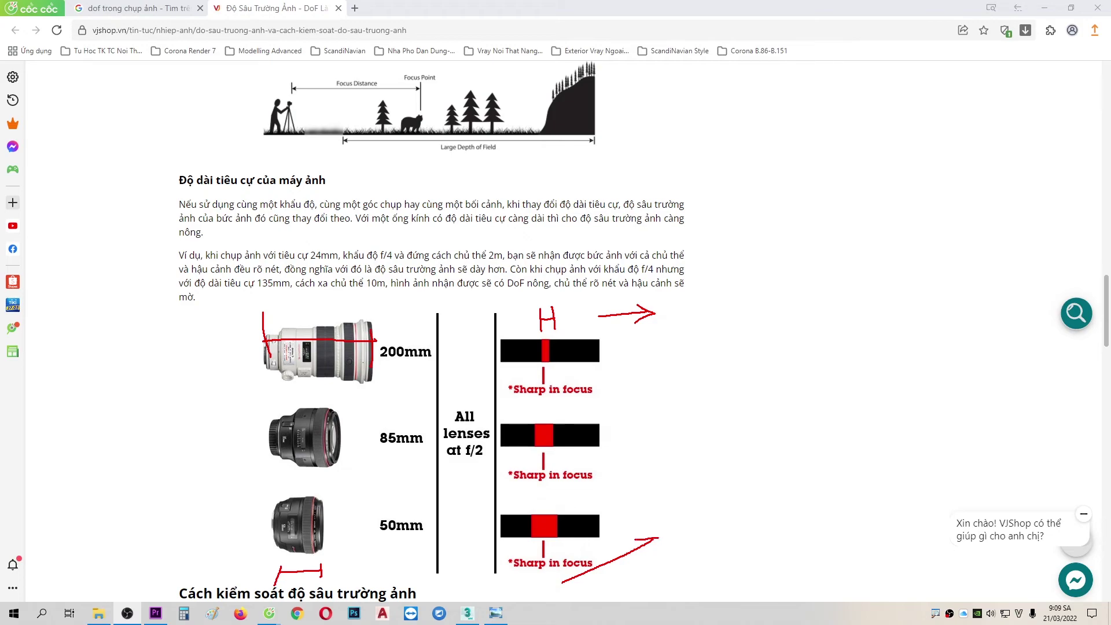
{"action": "left_click", "coordinate": [476, 615]}
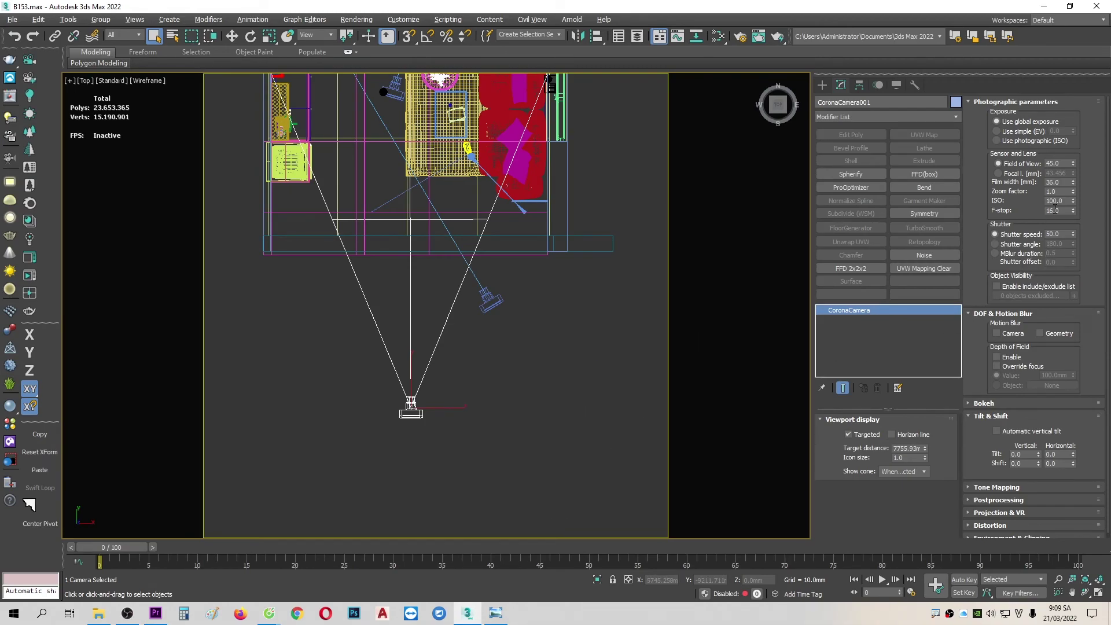
{"action": "left_click", "coordinate": [1018, 173]}
{"action": "double_click", "coordinate": [1057, 173]}
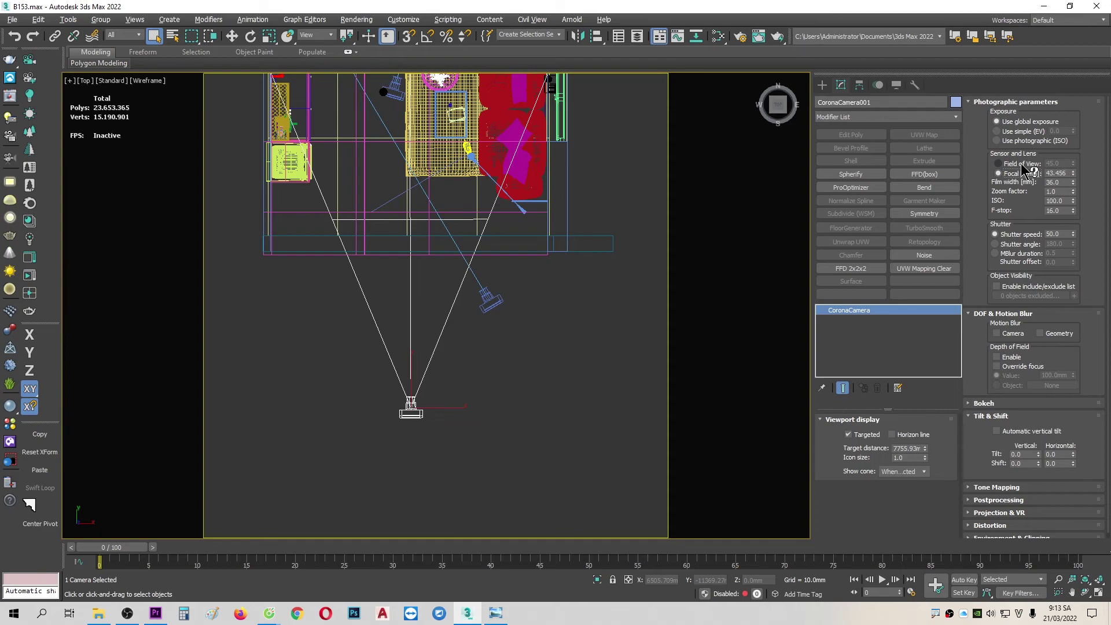
{"action": "left_click", "coordinate": [1019, 164]}
{"action": "left_click_drag", "start_coordinate": [1073, 163], "coordinate": [1075, 71]}
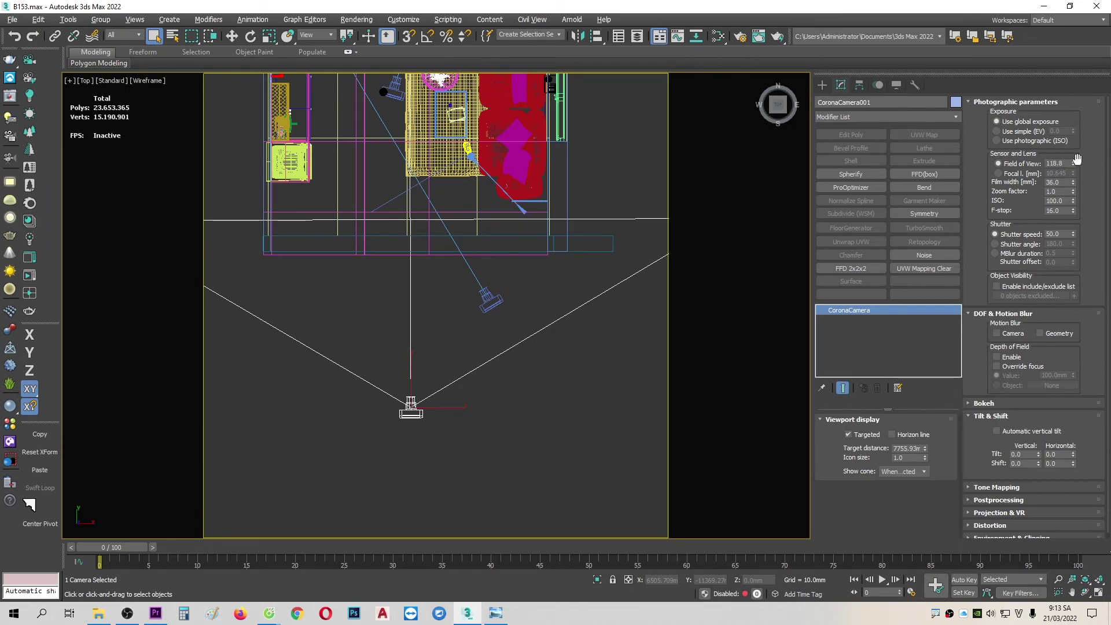
{"action": "left_click_drag", "start_coordinate": [1073, 163], "coordinate": [1088, 226]}
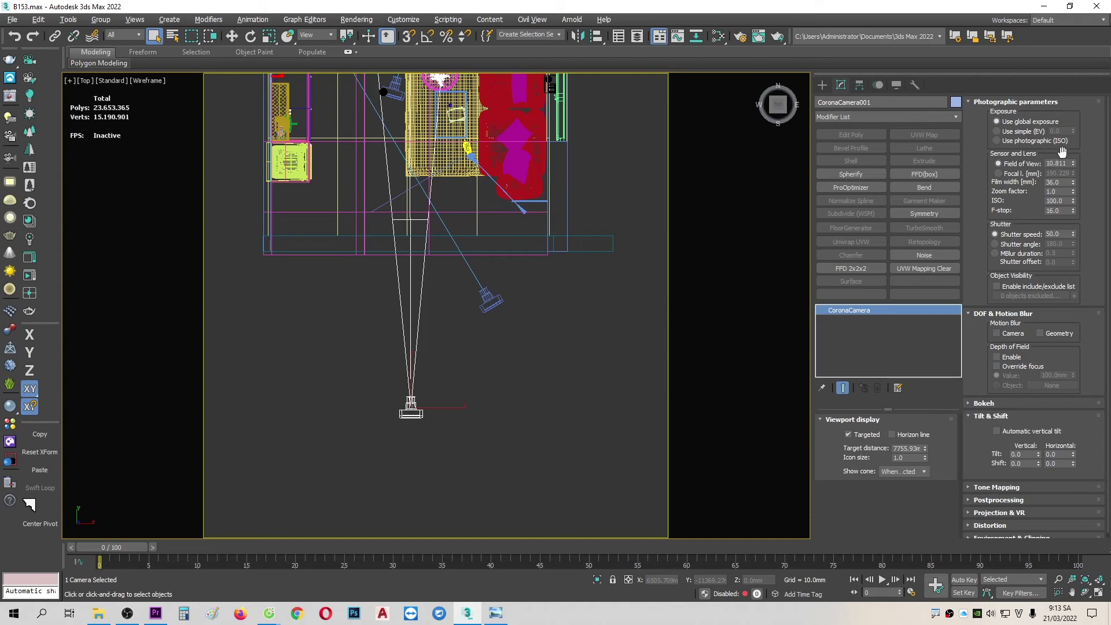
{"action": "left_click", "coordinate": [1058, 182]}
{"action": "left_click_drag", "start_coordinate": [1071, 162], "coordinate": [1098, 177]}
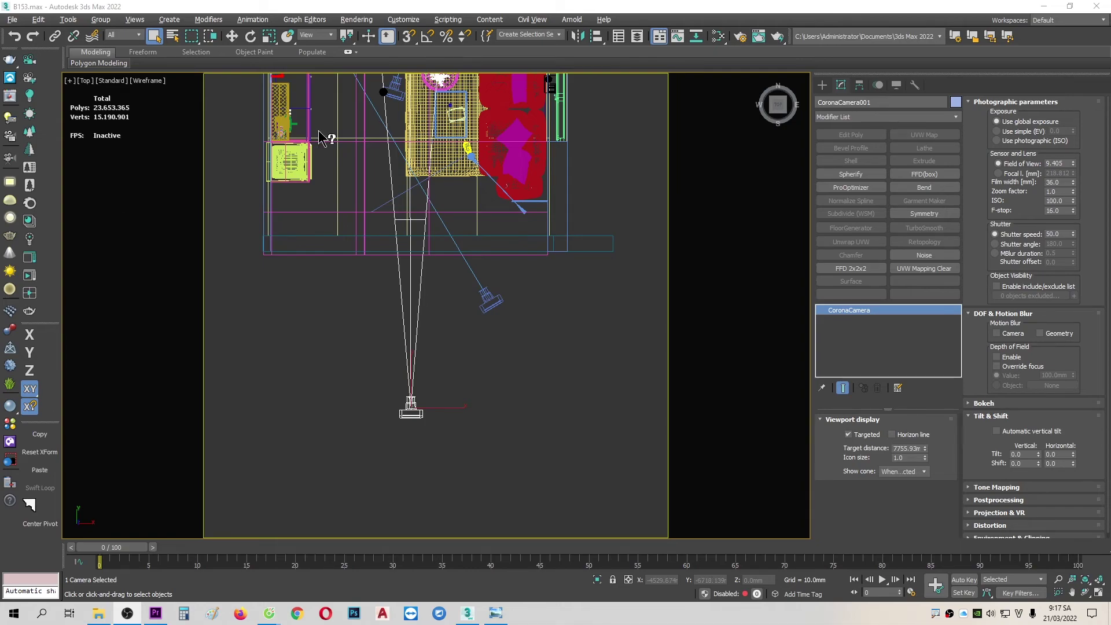
{"action": "left_click", "coordinate": [1028, 173]}
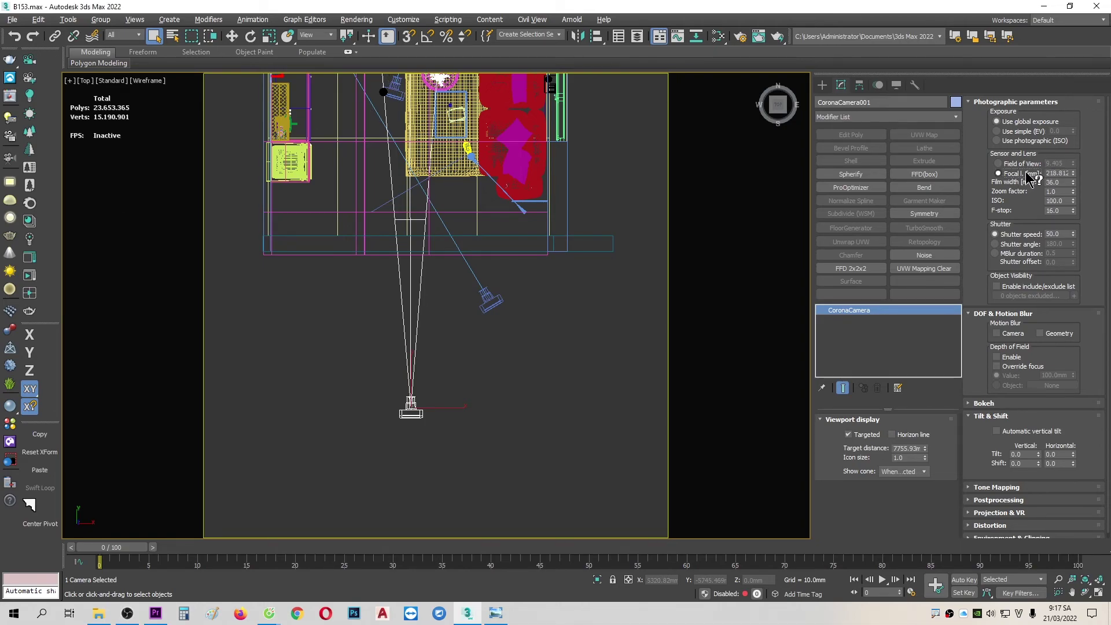
{"action": "left_click", "coordinate": [1061, 210]}
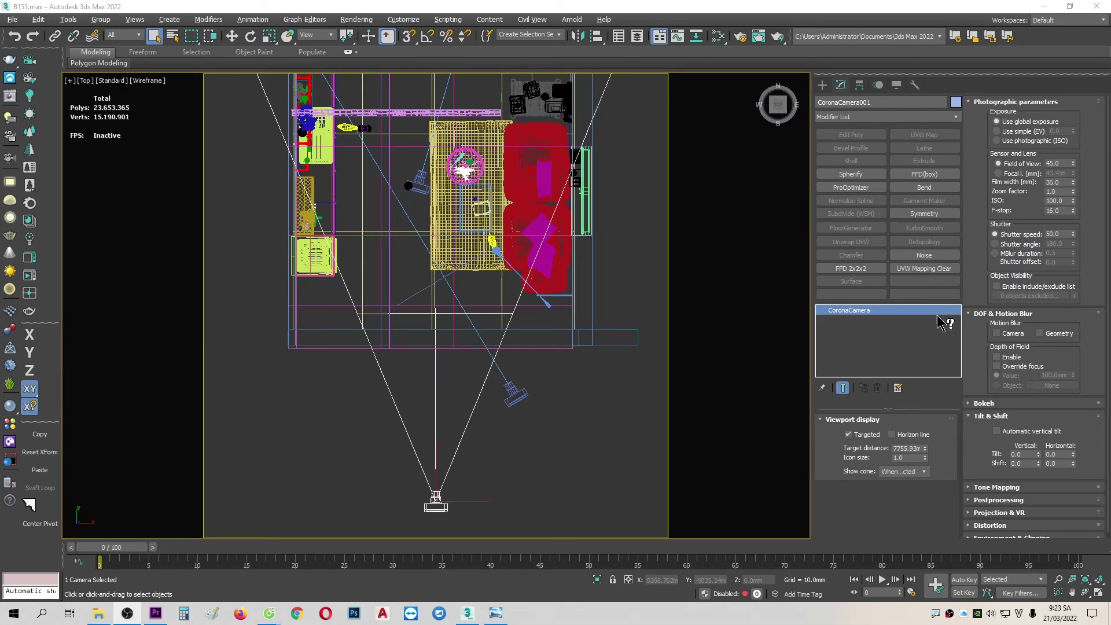
Zoom the Top view to the rug and drag a Corona target camera from lower left upward
{"action": "scroll", "coordinate": [404, 230], "scroll_direction": "up", "scroll_amount": 3}
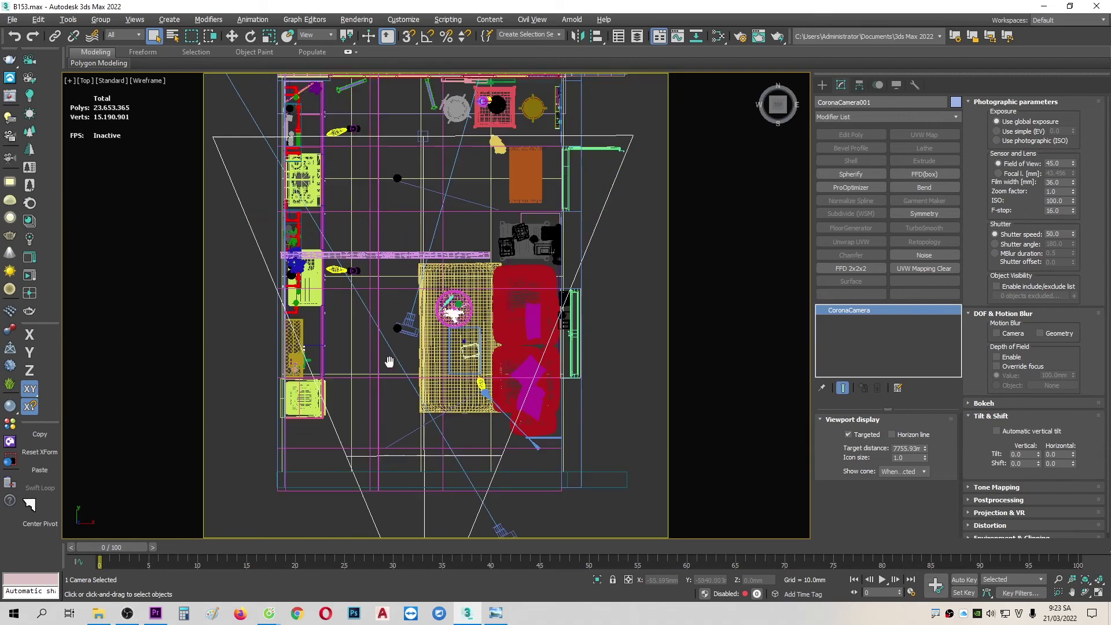
{"action": "scroll", "coordinate": [430, 301], "scroll_direction": "up", "scroll_amount": 3}
{"action": "middle_click_drag", "start_coordinate": [347, 347], "coordinate": [443, 298]}
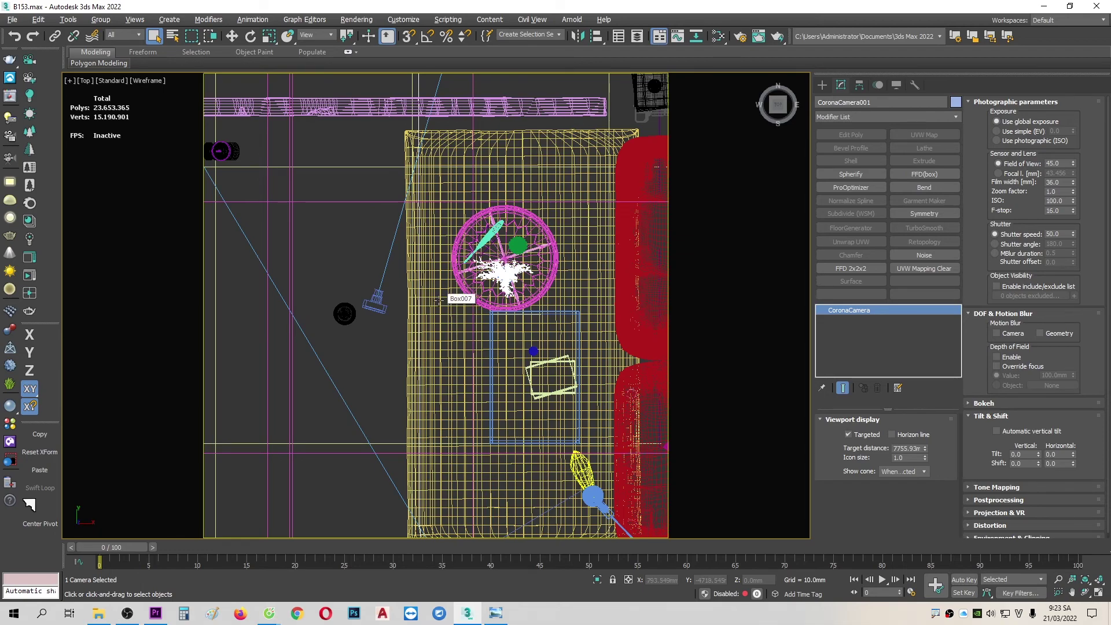
{"action": "middle_click_drag", "start_coordinate": [377, 294], "coordinate": [360, 255]}
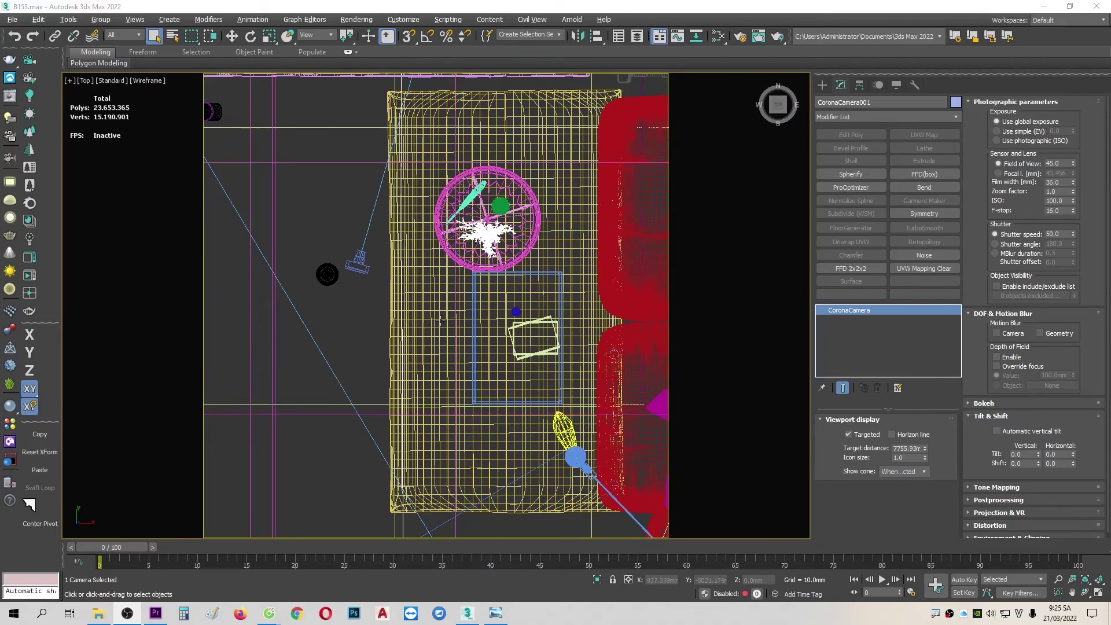
{"action": "scroll", "coordinate": [440, 321], "scroll_direction": "down", "scroll_amount": 5}
{"action": "scroll", "coordinate": [518, 353], "scroll_direction": "up", "scroll_amount": 5}
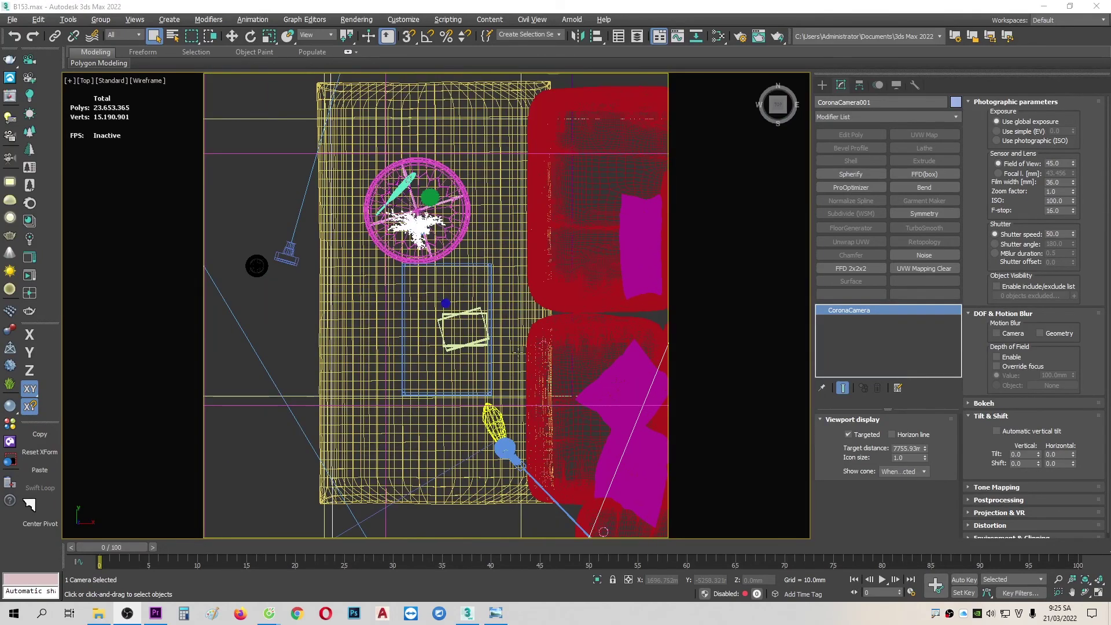
{"action": "middle_click_drag", "start_coordinate": [518, 353], "coordinate": [568, 373]}
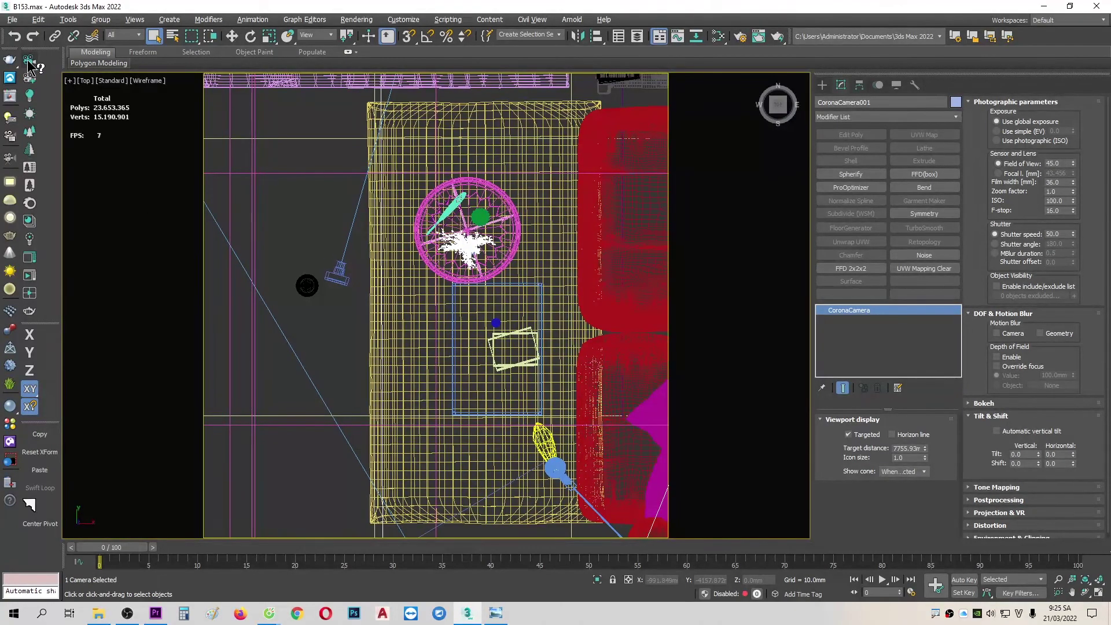
{"action": "mouse_move", "coordinate": [320, 454]}
{"action": "left_mouse_down"}
{"action": "mouse_move", "coordinate": [481, 217]}
{"action": "mouse_move", "coordinate": [437, 267]}
{"action": "mouse_move", "coordinate": [464, 225]}
{"action": "mouse_move", "coordinate": [316, 202]}
{"action": "left_mouse_up"}
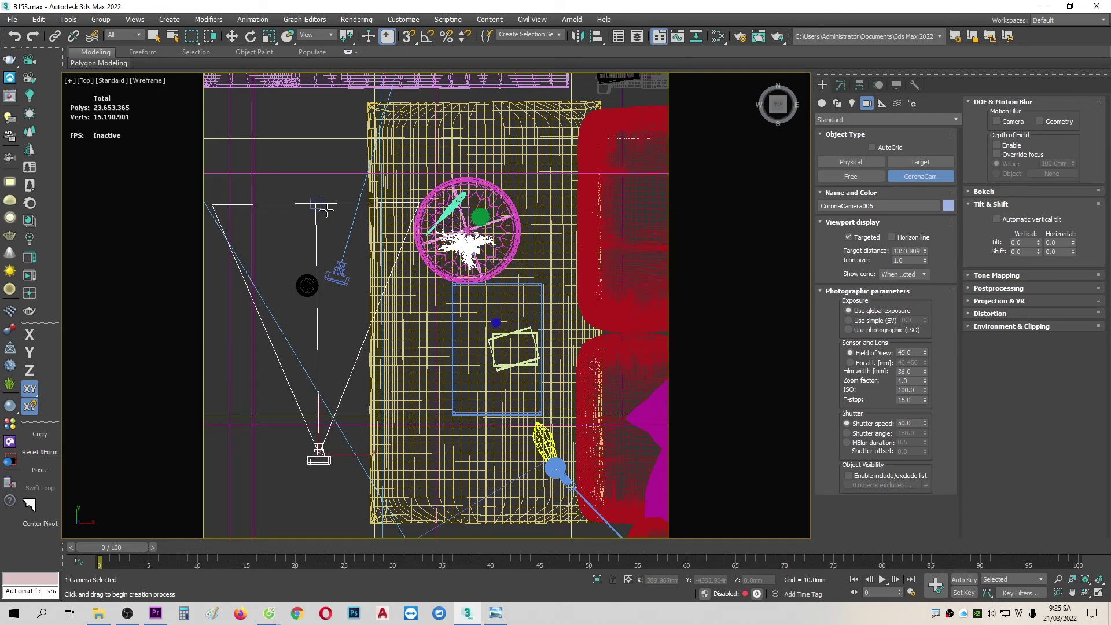
Exit camera creation, select CoronaCamera005 in the Modify panel, and frame it in the Top view
{"action": "right_click", "coordinate": [327, 215]}
{"action": "left_click", "coordinate": [308, 195]}
{"action": "left_click", "coordinate": [841, 85]}
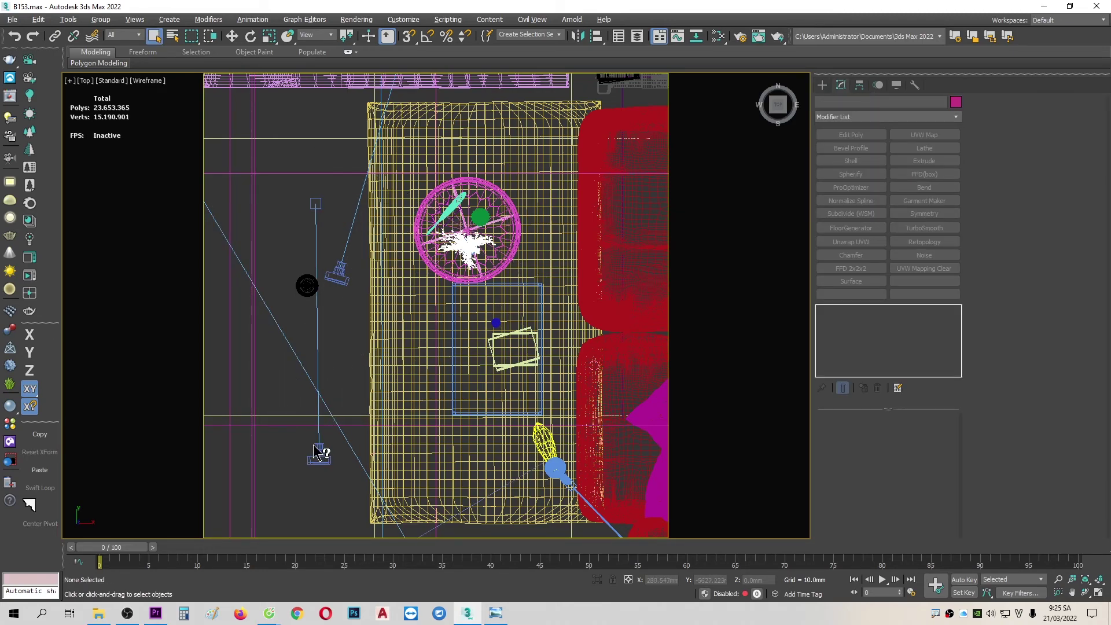
{"action": "left_click", "coordinate": [318, 456]}
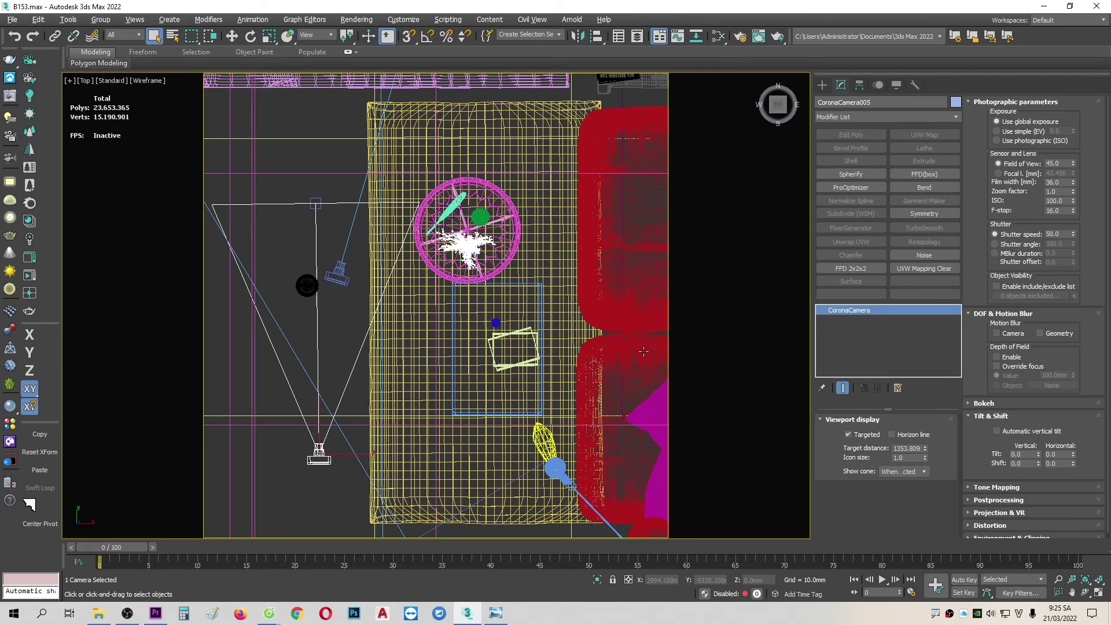
{"action": "scroll", "coordinate": [314, 205], "scroll_direction": "up", "scroll_amount": 4}
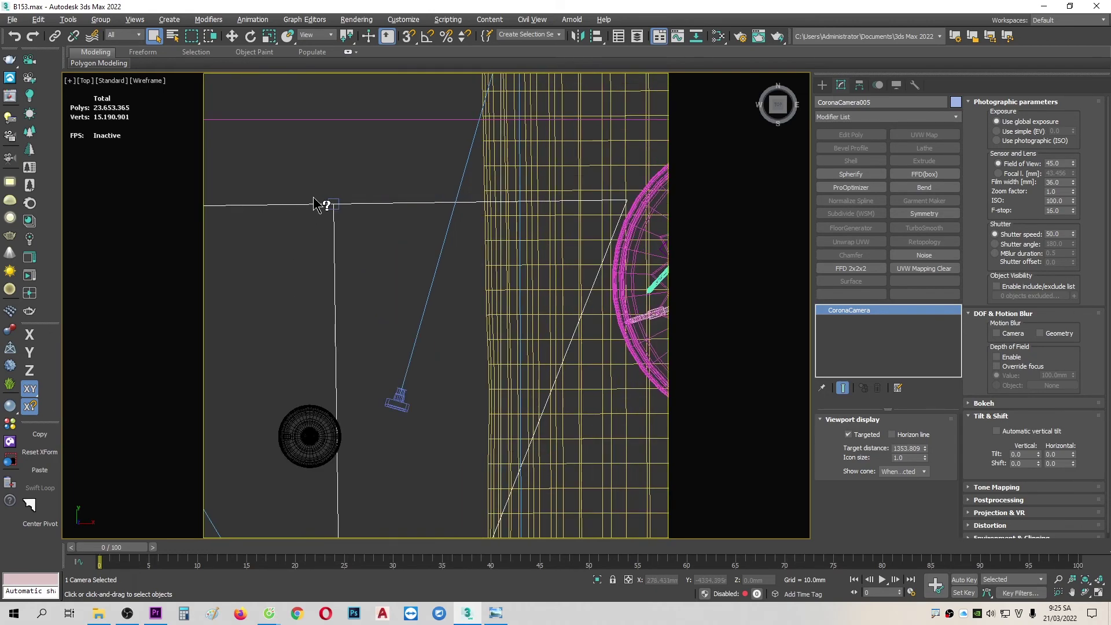
{"action": "scroll", "coordinate": [402, 211], "scroll_direction": "down", "scroll_amount": 3}
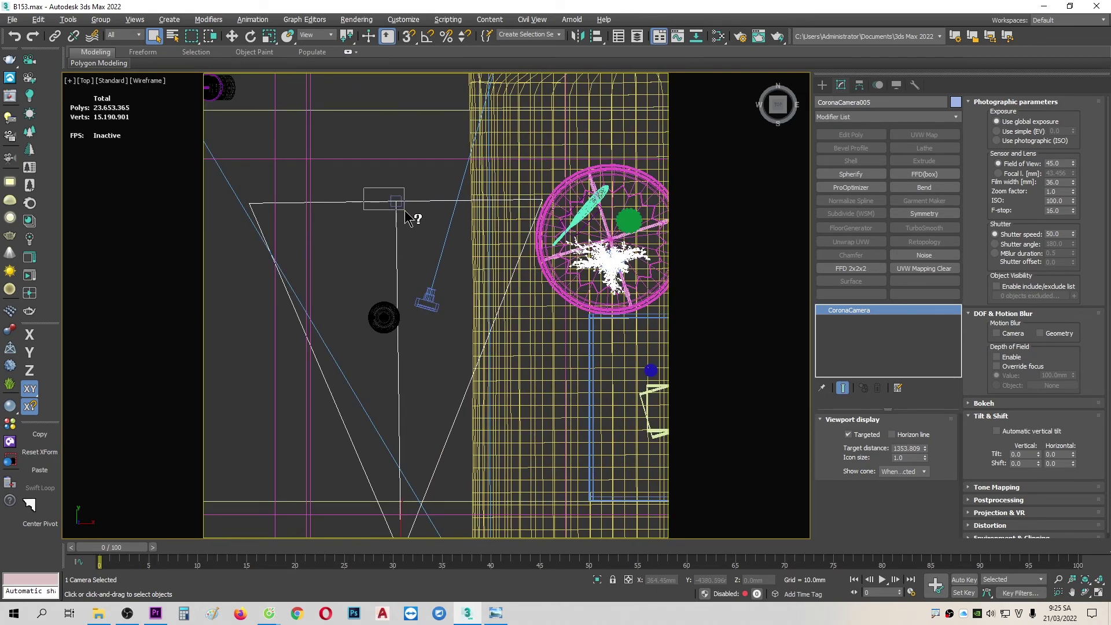
{"action": "middle_click_drag", "start_coordinate": [405, 214], "coordinate": [383, 234]}
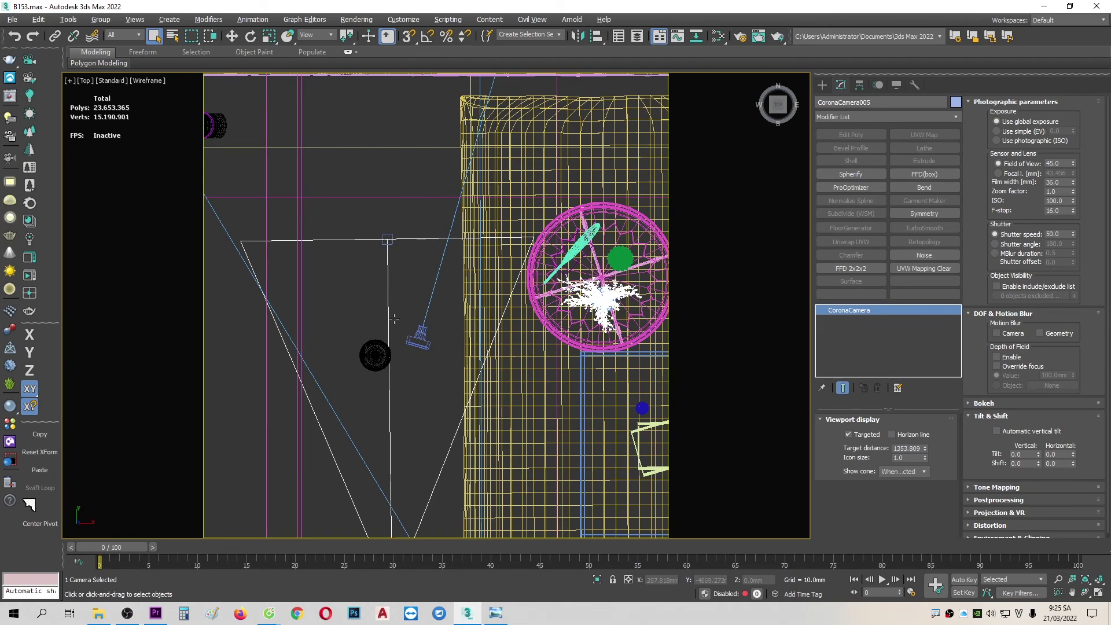
{"action": "scroll", "coordinate": [376, 359], "scroll_direction": "down", "scroll_amount": 3}
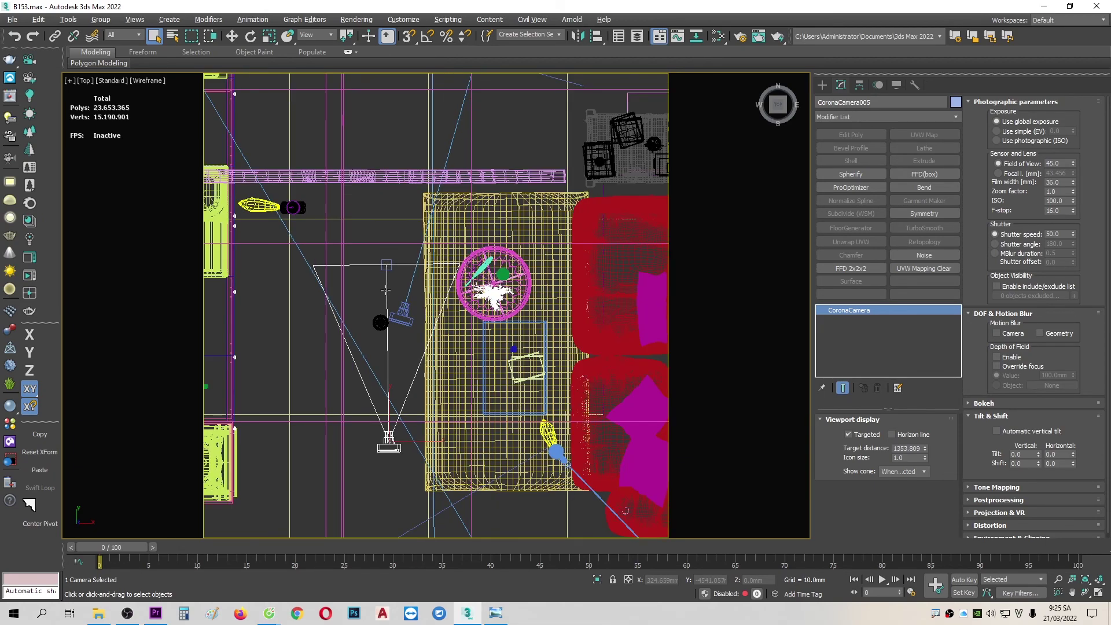
{"action": "scroll", "coordinate": [361, 458], "scroll_direction": "up", "scroll_amount": 1}
Switch to Move, select the camera body, and shorten its target distance
{"action": "left_click", "coordinate": [369, 247]}
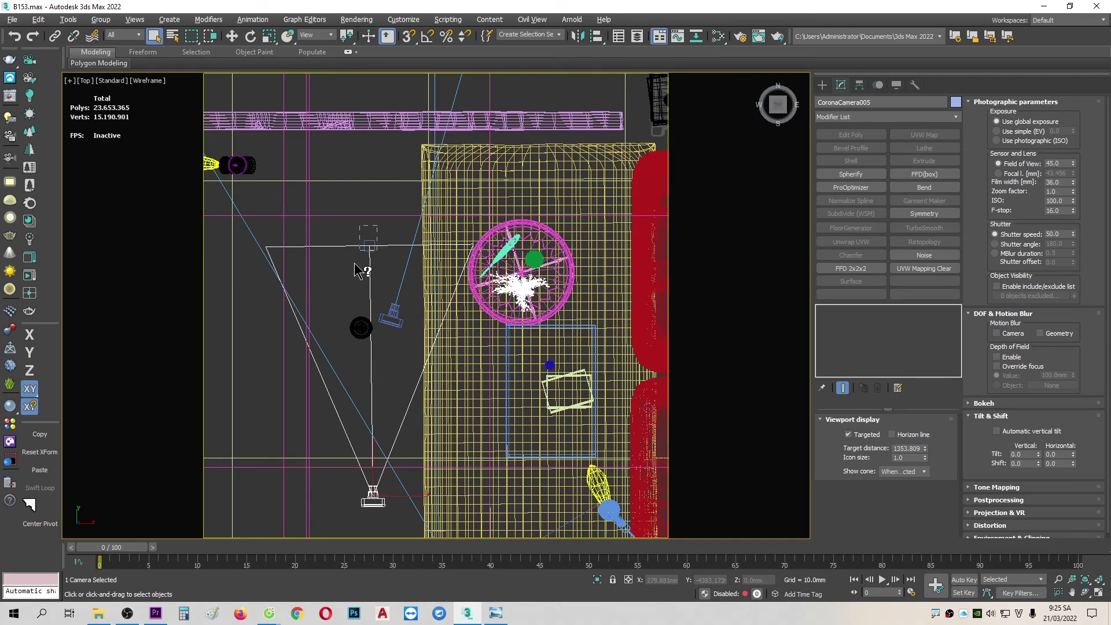
{"action": "key", "text": "w"}
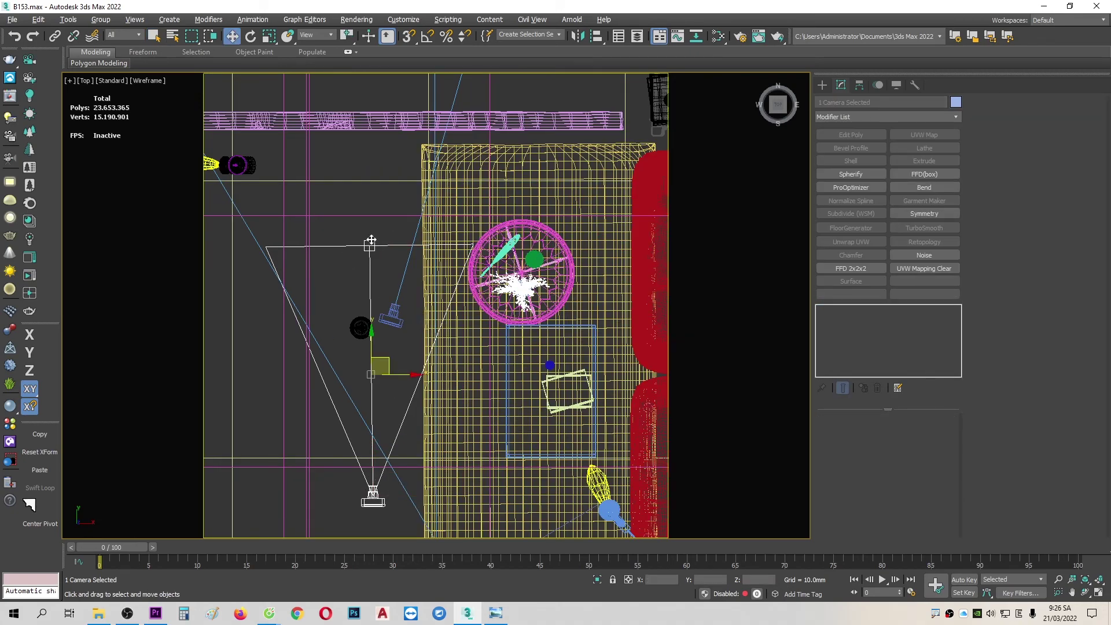
{"action": "left_click", "coordinate": [370, 246]}
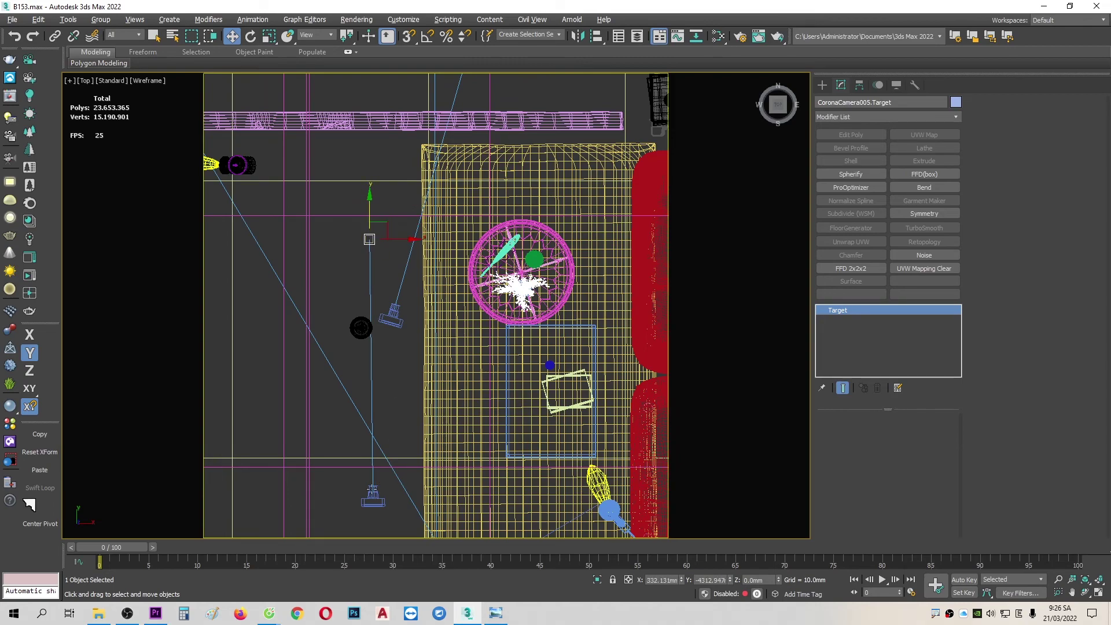
{"action": "left_click", "coordinate": [373, 495]}
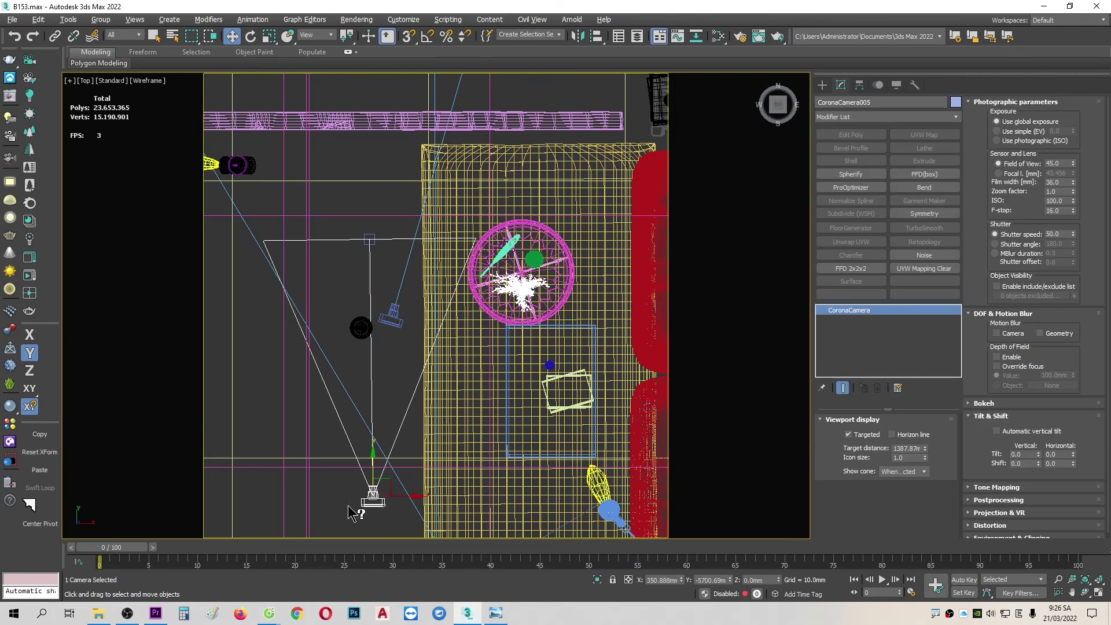
{"action": "left_click_drag", "start_coordinate": [926, 453], "coordinate": [925, 463]}
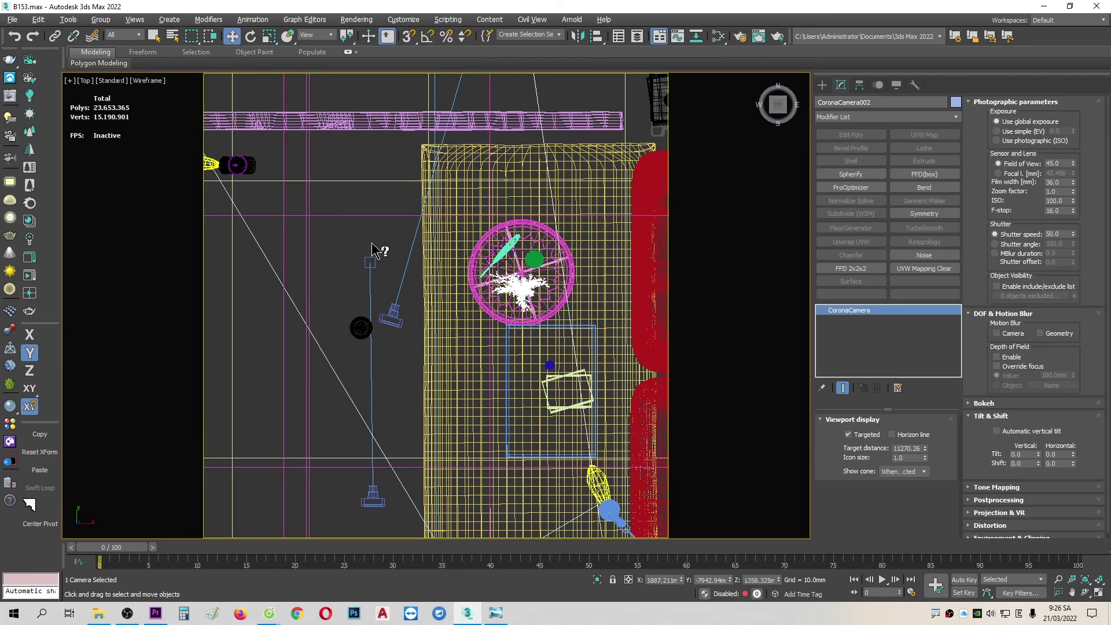
Move CoronaCamera005.Target to the round table's centre and reselect the camera
{"action": "left_click", "coordinate": [372, 263]}
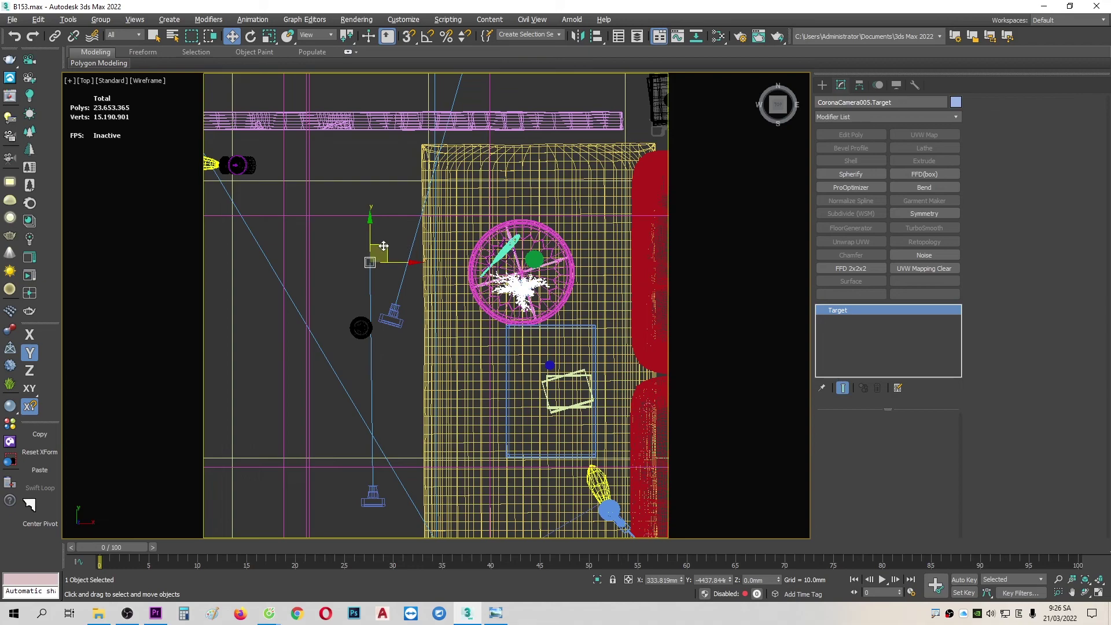
{"action": "left_click_drag", "start_coordinate": [370, 262], "coordinate": [526, 269]}
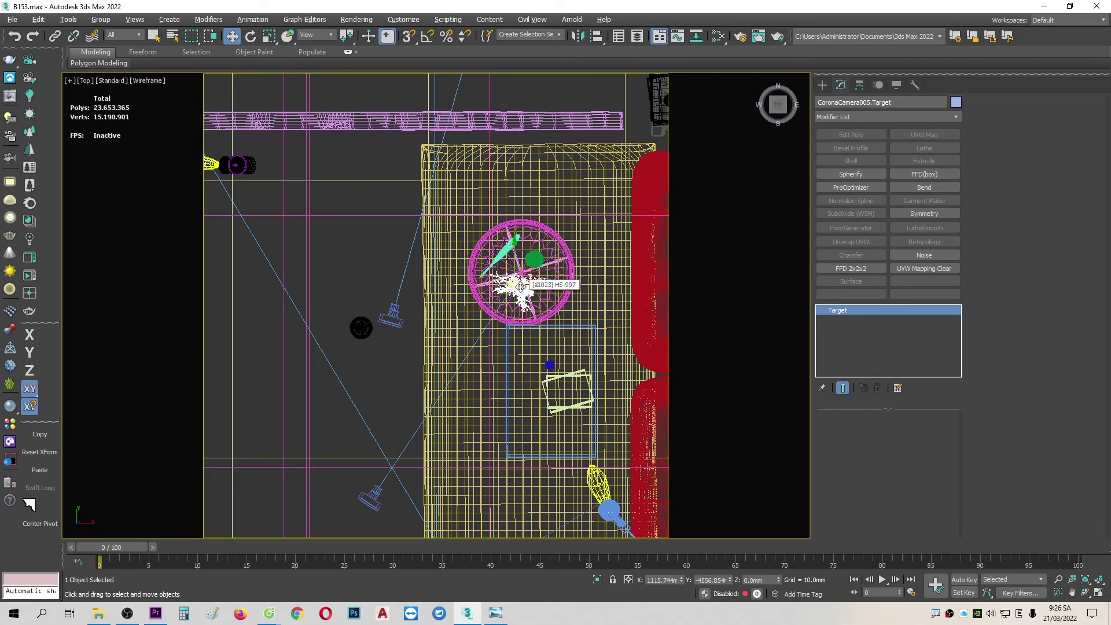
{"action": "left_click", "coordinate": [522, 286]}
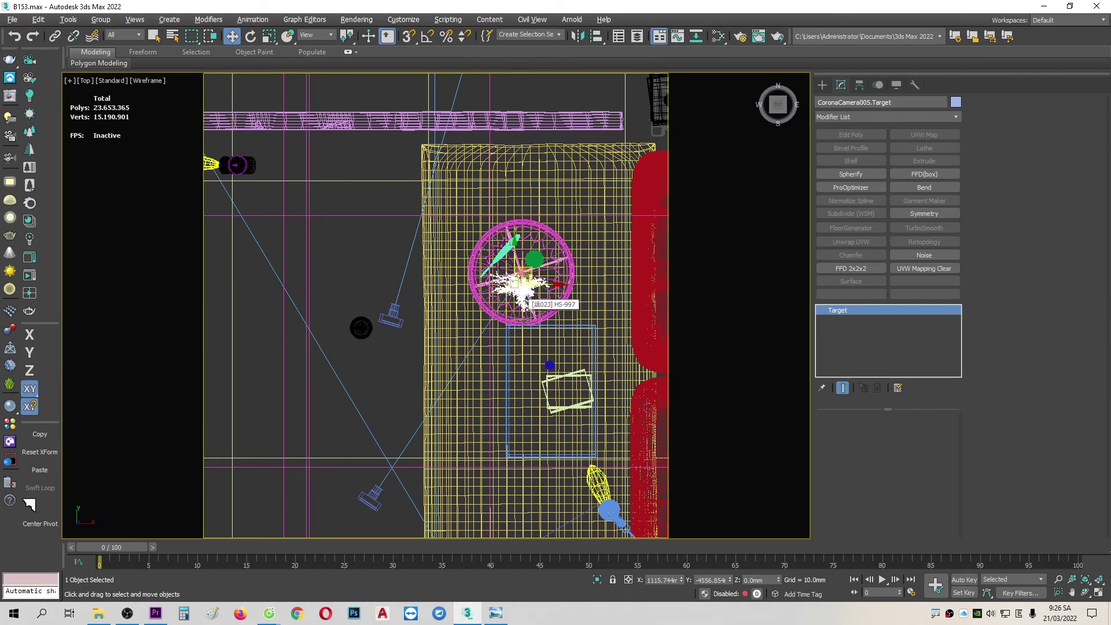
{"action": "left_click", "coordinate": [357, 500]}
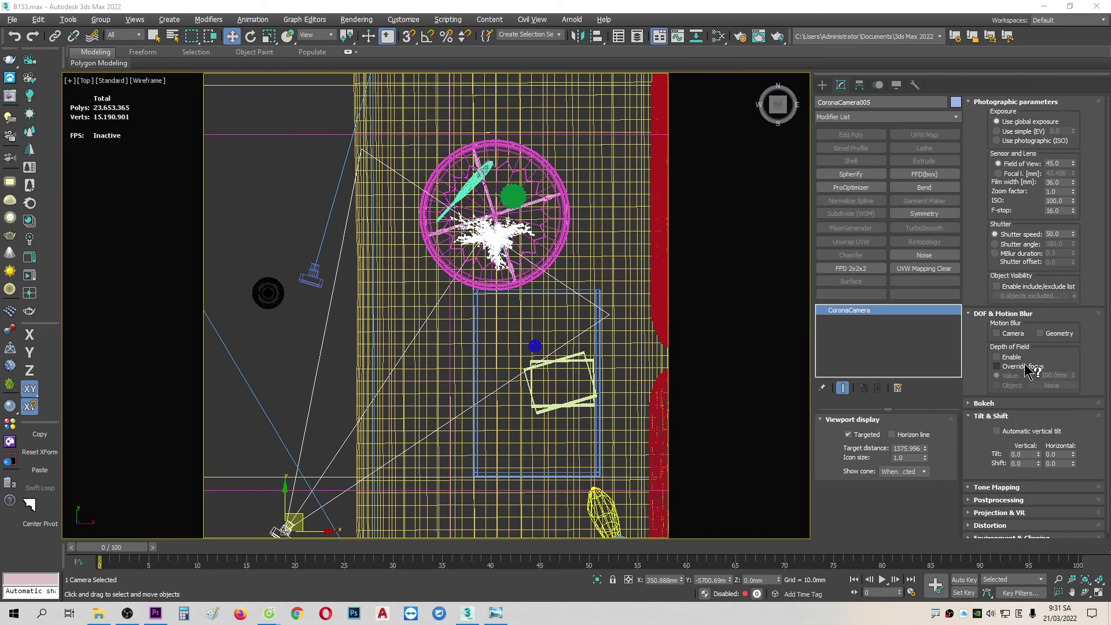
Enable CoronaCamera005's depth of field, try a 1026 mm override focus, then revert to its 1375.996 target distance
{"action": "left_click", "coordinate": [1013, 358]}
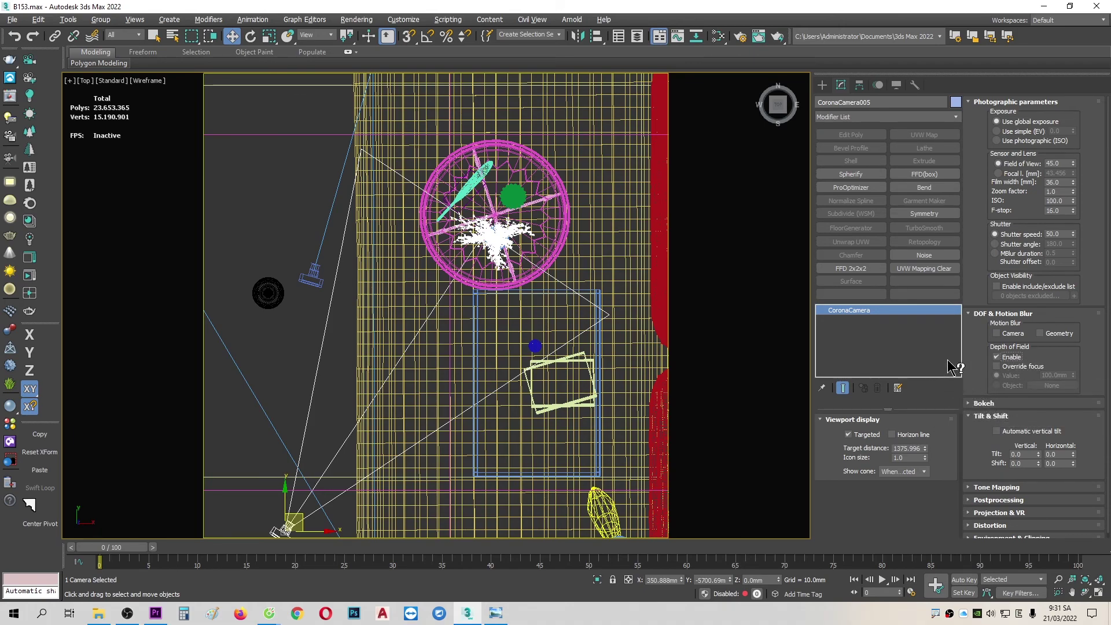
{"action": "left_click", "coordinate": [1035, 367]}
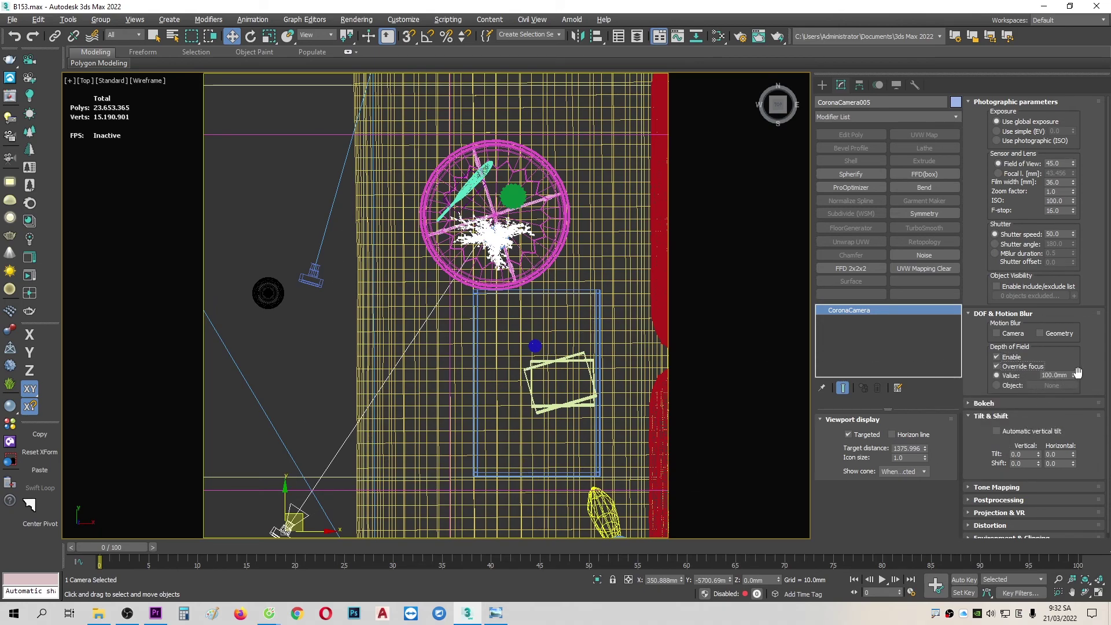
{"action": "left_click_drag", "start_coordinate": [1075, 374], "coordinate": [537, 330]}
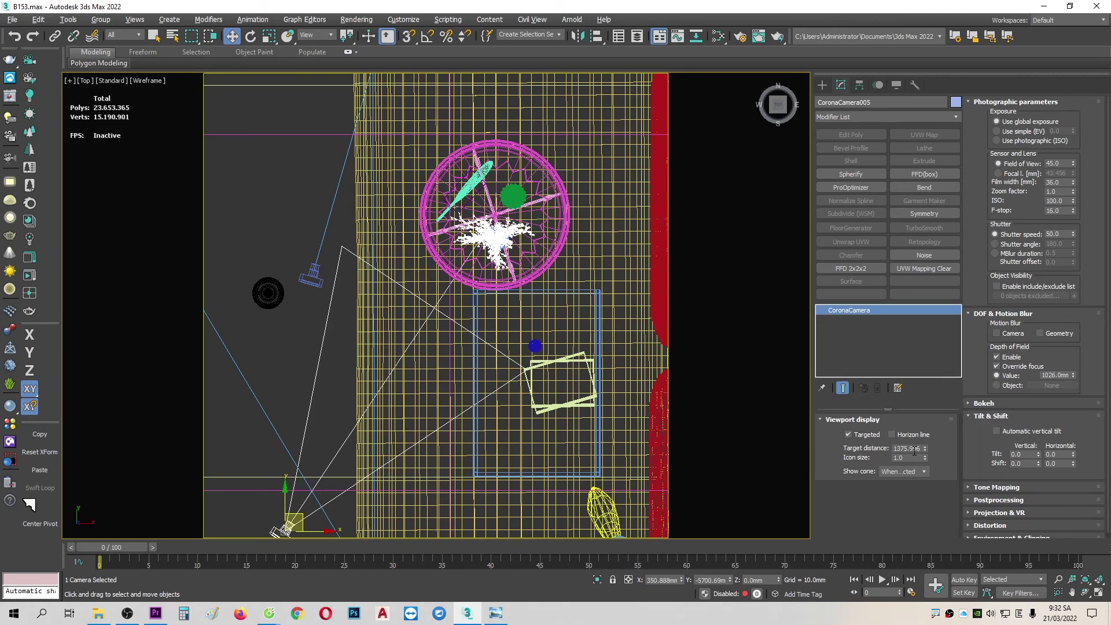
{"action": "left_click", "coordinate": [909, 451]}
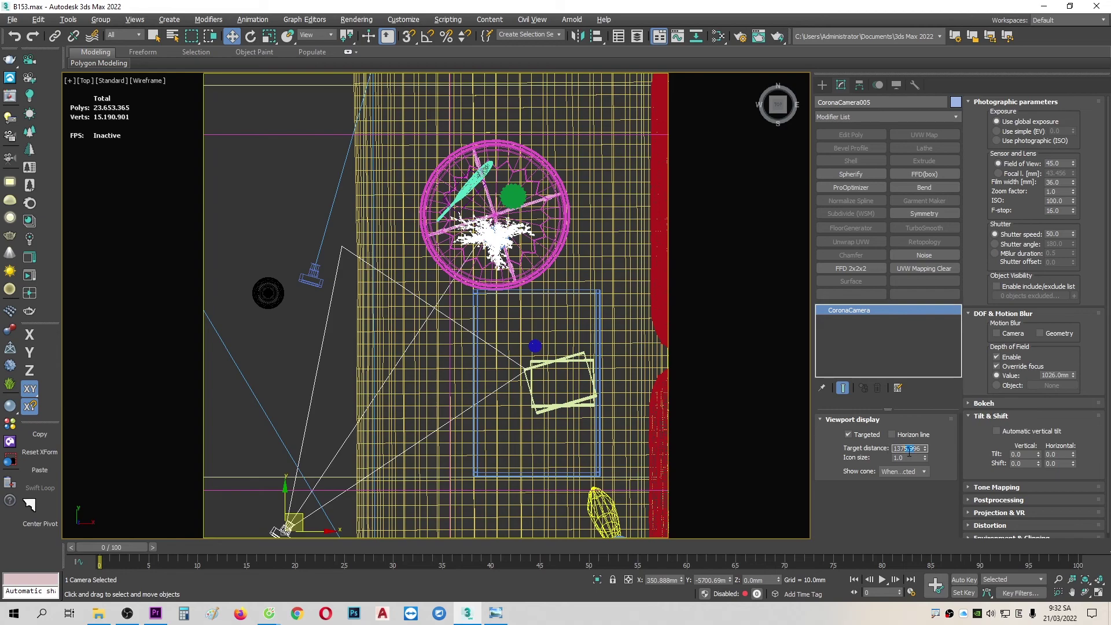
{"action": "left_click", "coordinate": [1022, 369]}
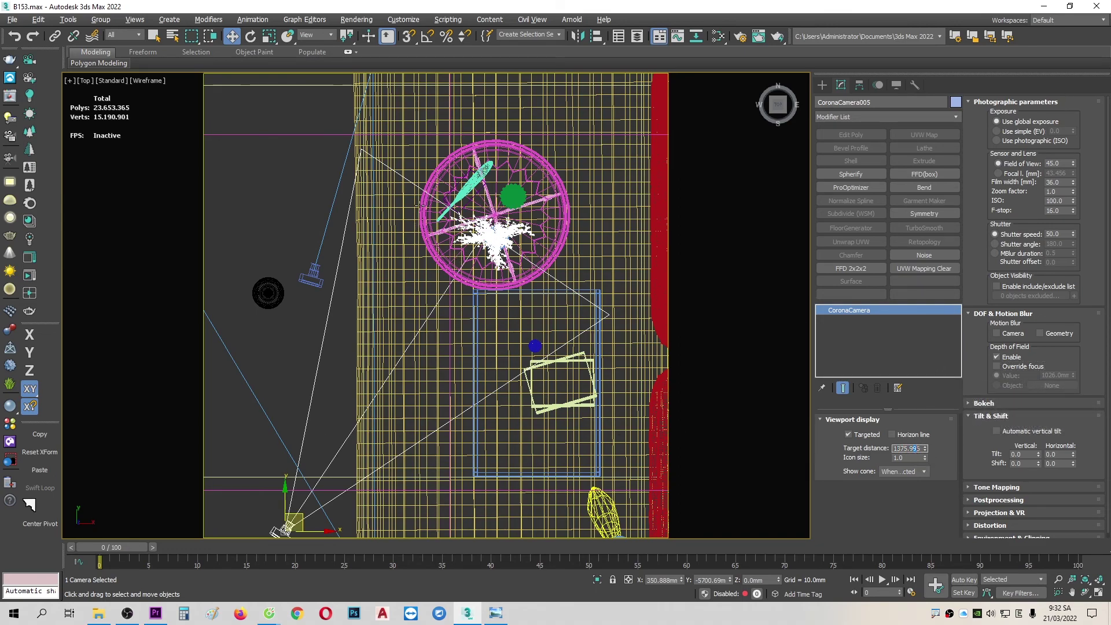
Re-enable Override focus with the Object option and pick Plane001 as the focus object
{"action": "scroll", "coordinate": [494, 163], "scroll_direction": "up", "scroll_amount": 5}
{"action": "scroll", "coordinate": [494, 163], "scroll_direction": "up", "scroll_amount": 3}
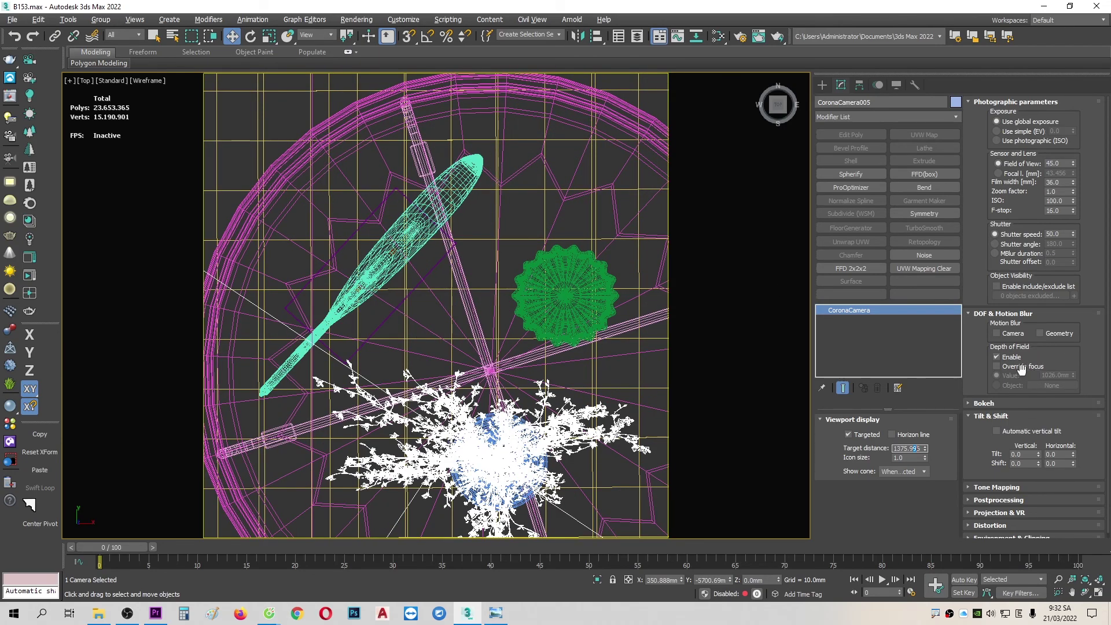
{"action": "left_click", "coordinate": [996, 366]}
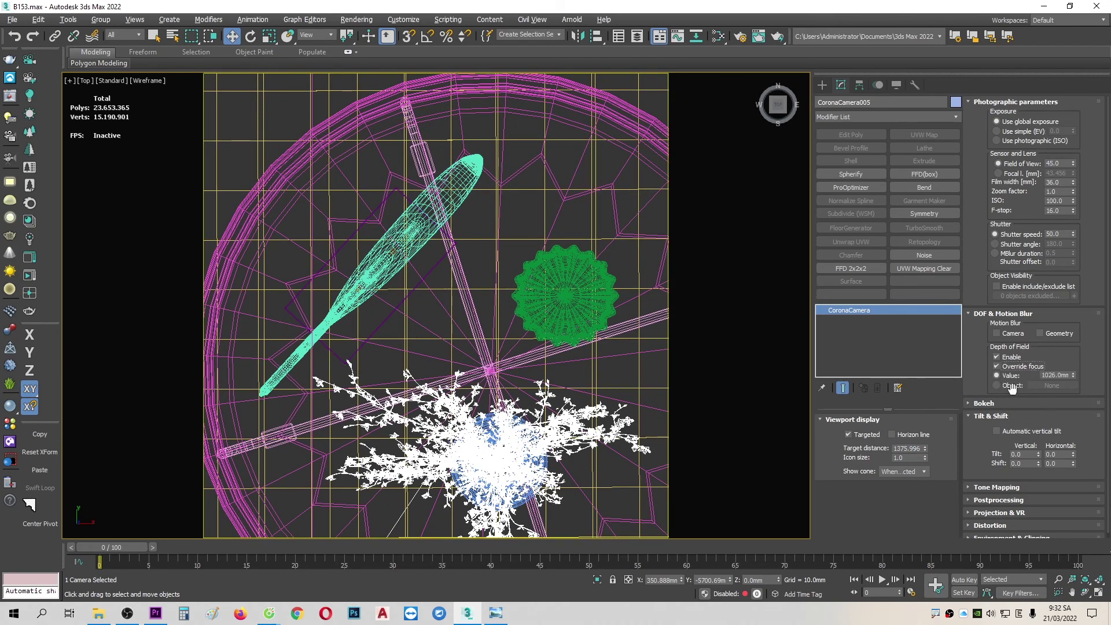
{"action": "left_click", "coordinate": [1026, 383]}
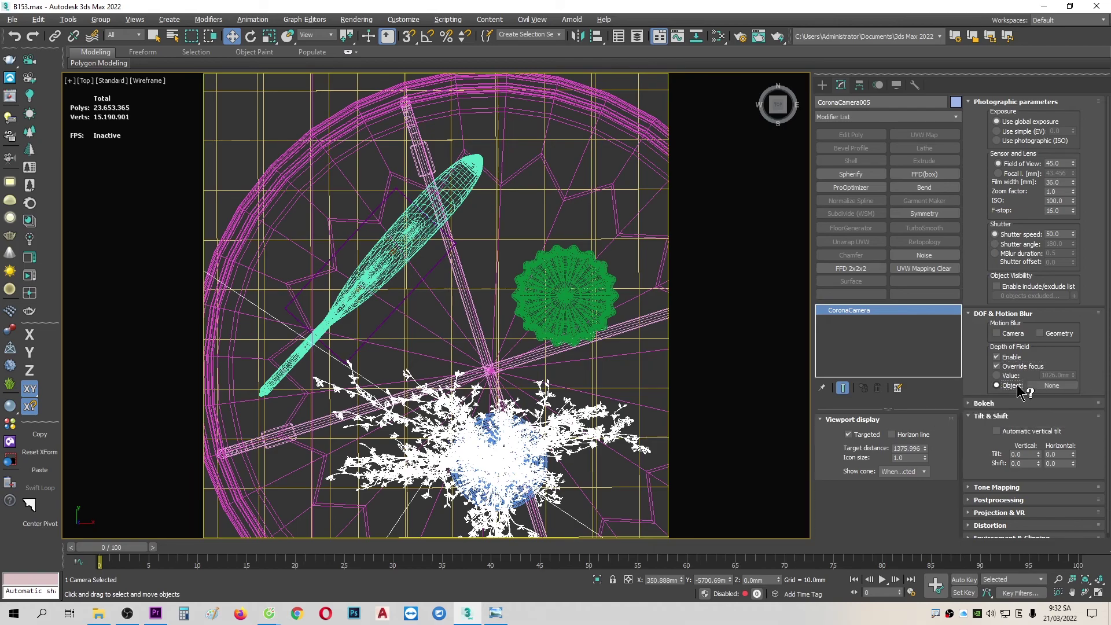
{"action": "left_click", "coordinate": [1054, 386]}
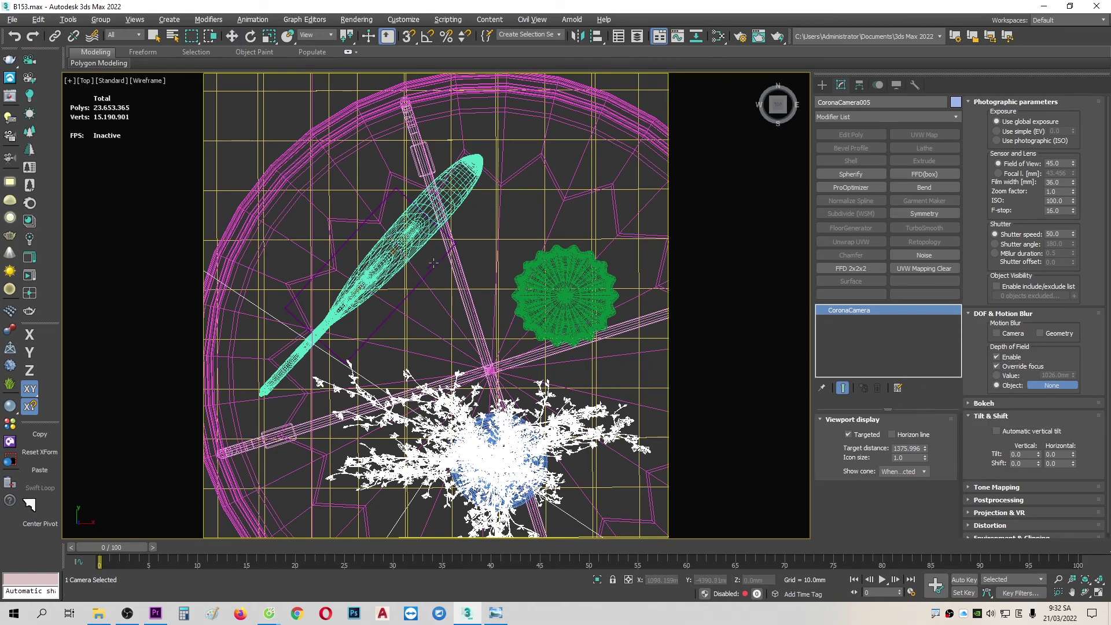
{"action": "left_click", "coordinate": [422, 229]}
{"action": "scroll", "coordinate": [363, 241], "scroll_direction": "down", "scroll_amount": 3}
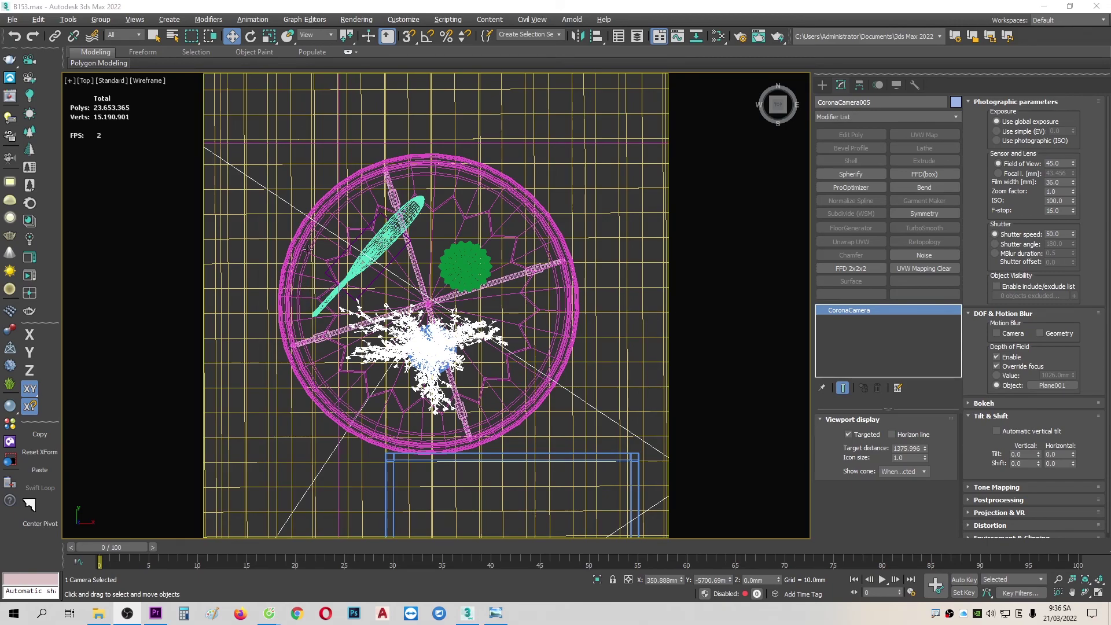
{"action": "scroll", "coordinate": [323, 246], "scroll_direction": "up", "scroll_amount": 4}
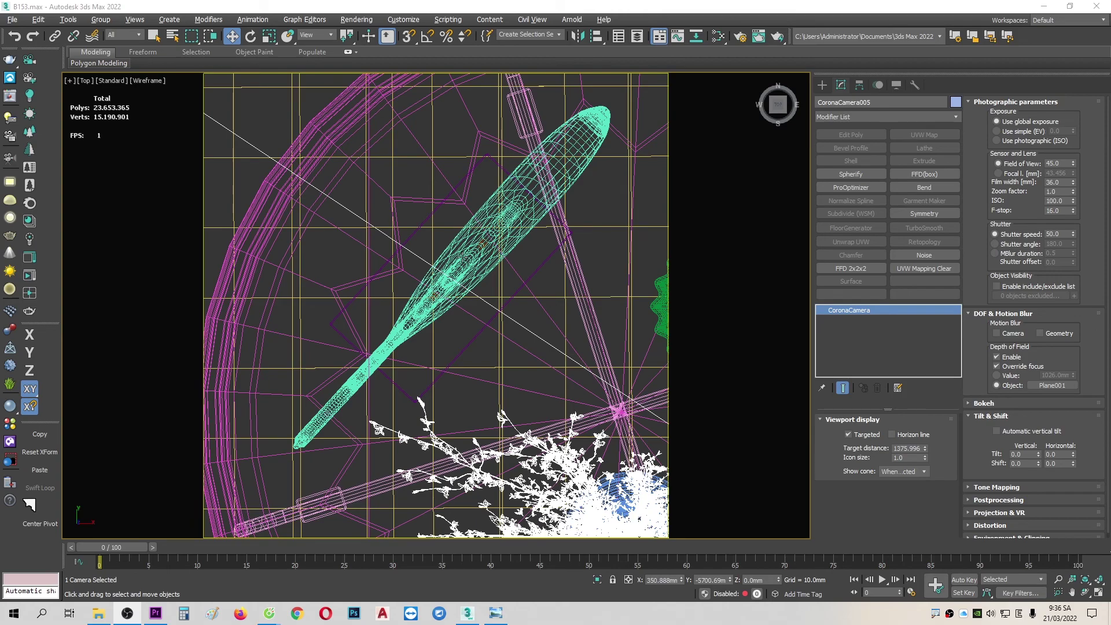
{"action": "scroll", "coordinate": [464, 257], "scroll_direction": "down", "scroll_amount": 5}
{"action": "scroll", "coordinate": [471, 255], "scroll_direction": "down", "scroll_amount": 5}
Disable Camera Clipping on CoronaCamera005 so the whole room is visible
{"action": "key", "text": "c"}
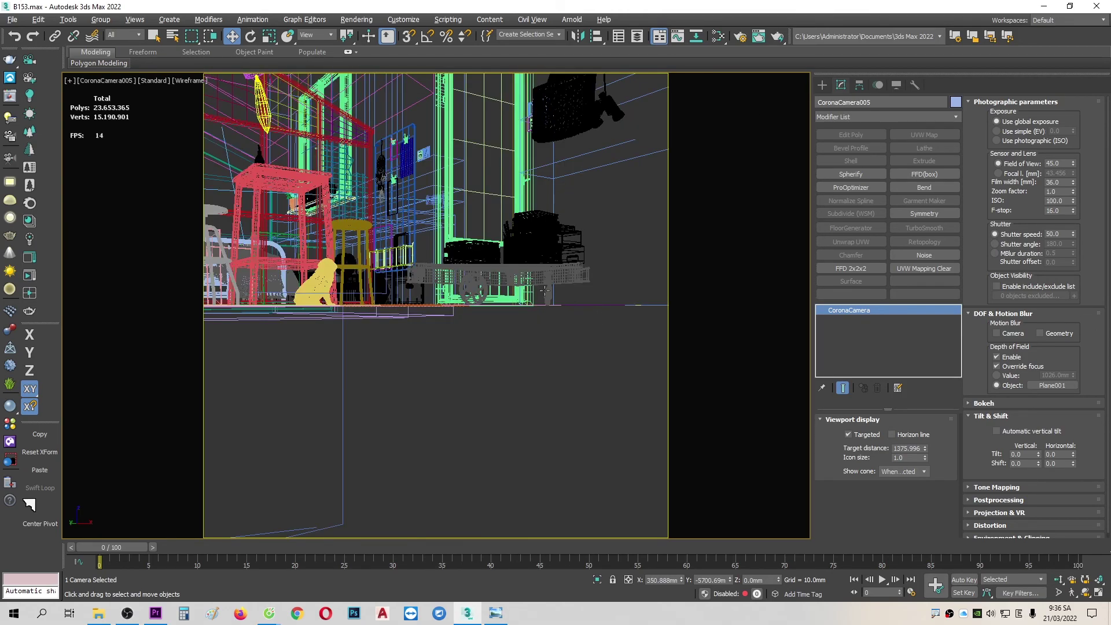
{"action": "middle_click_drag", "start_coordinate": [544, 290], "coordinate": [518, 432]}
{"action": "key", "text": "F3"}
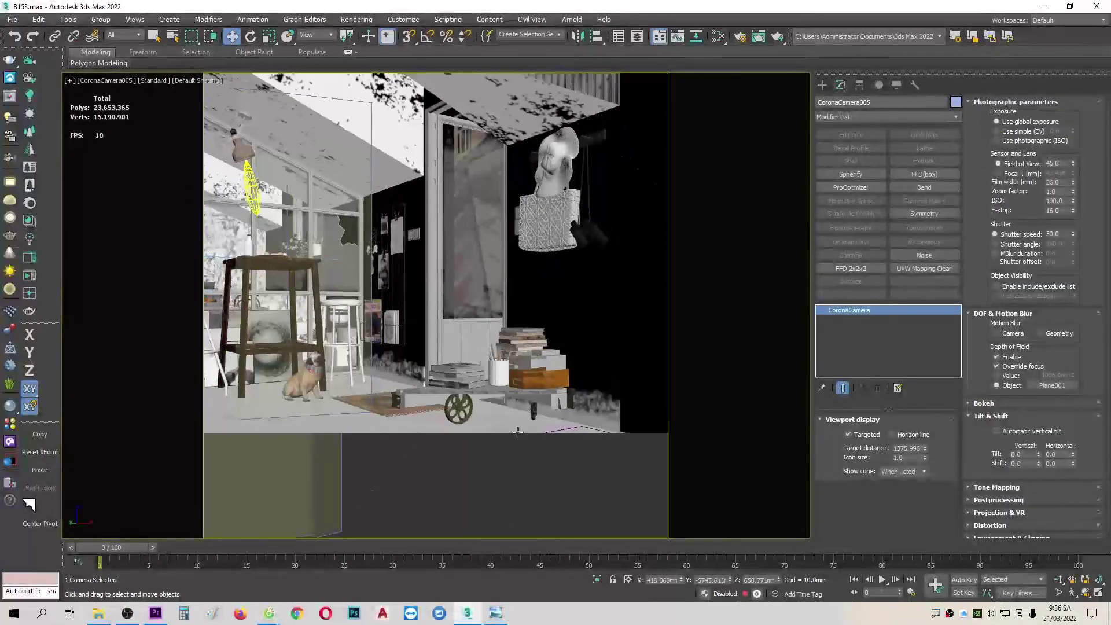
{"action": "key", "text": "t"}
{"action": "key", "text": "F3"}
{"action": "scroll", "coordinate": [1017, 462], "scroll_direction": "down", "scroll_amount": 3}
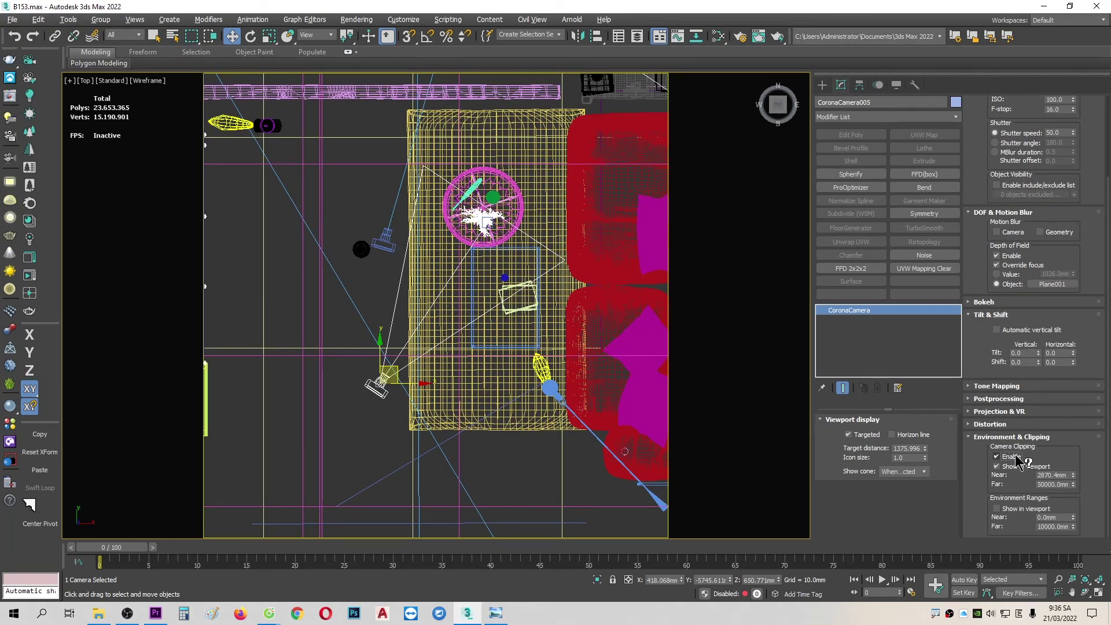
{"action": "left_click", "coordinate": [1016, 461]}
Reframe the shaded camera view and start a Corona interactive render
{"action": "key", "text": "c"}
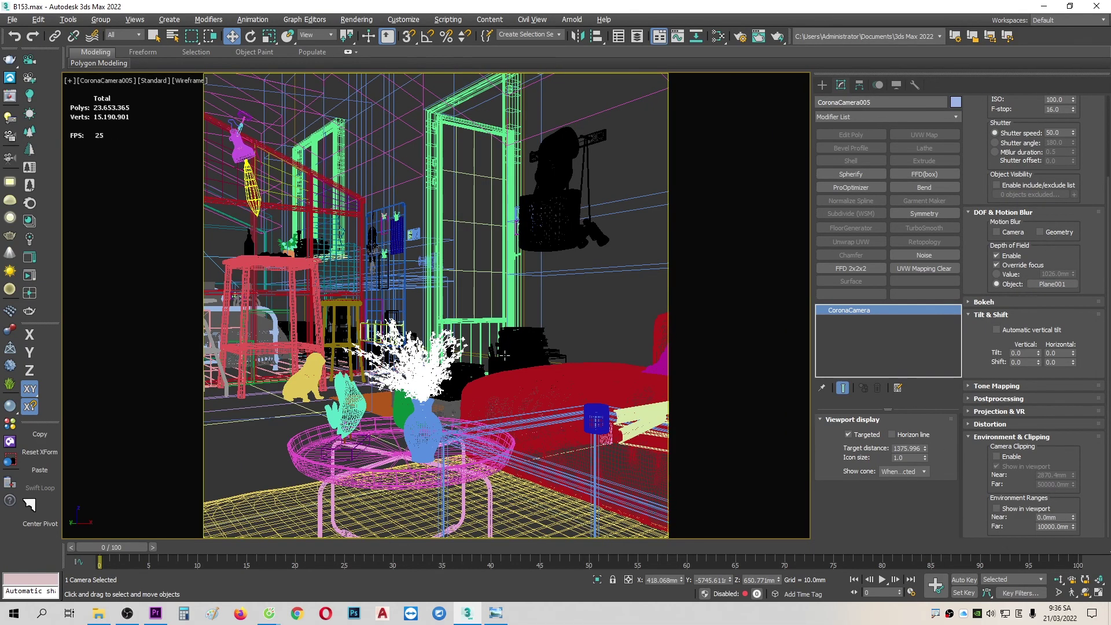
{"action": "key", "text": "F3"}
{"action": "middle_click_drag", "start_coordinate": [504, 354], "coordinate": [287, 300]}
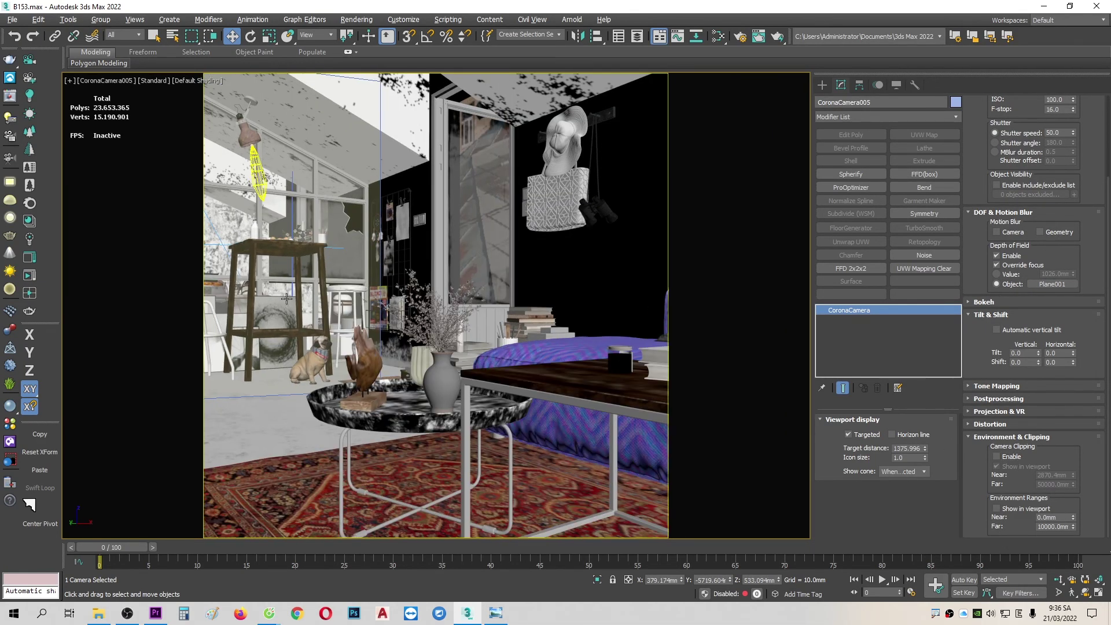
{"action": "left_click", "coordinate": [36, 285]}
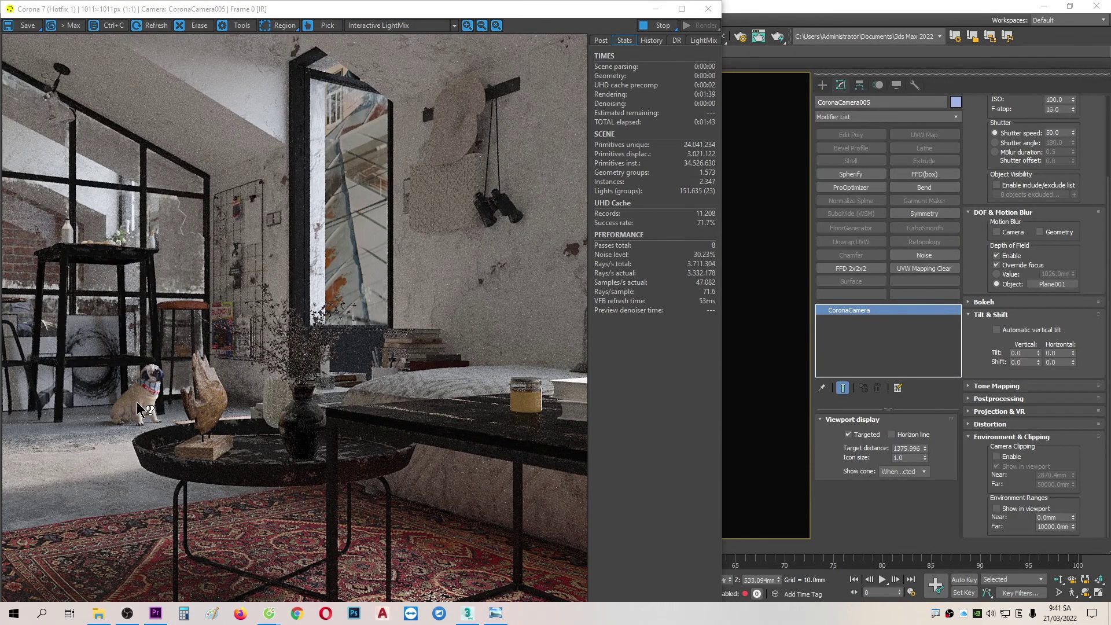
Lower the F-stop from 16.0 to 4.32, then stop the interactive render and minimize the frame buffer
{"action": "scroll", "coordinate": [138, 408], "scroll_direction": "up", "scroll_amount": 1}
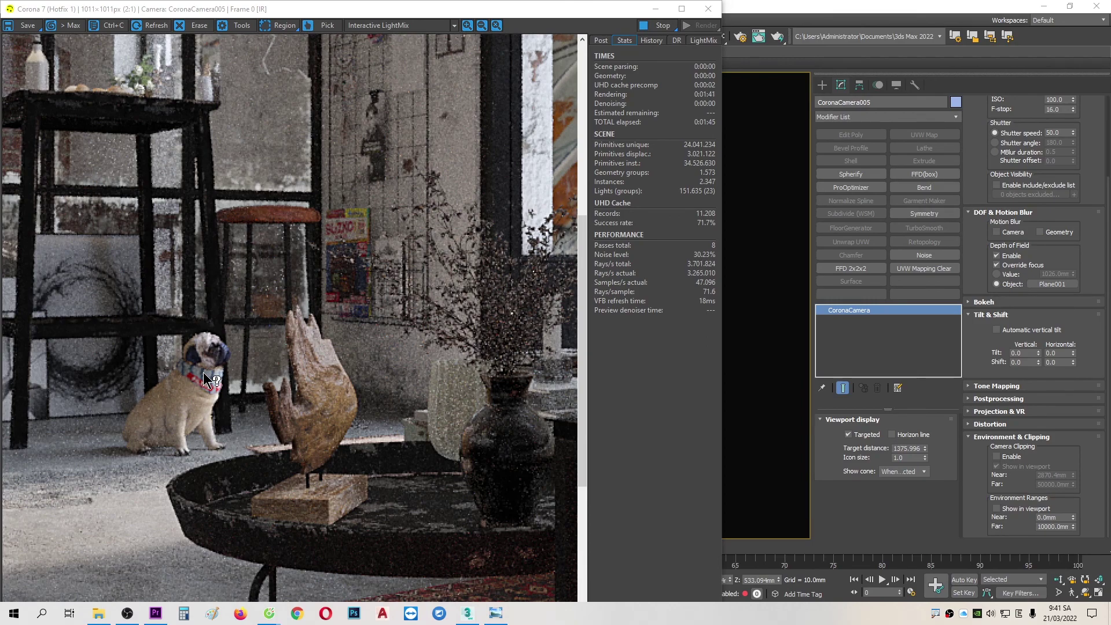
{"action": "scroll", "coordinate": [203, 372], "scroll_direction": "down", "scroll_amount": 1}
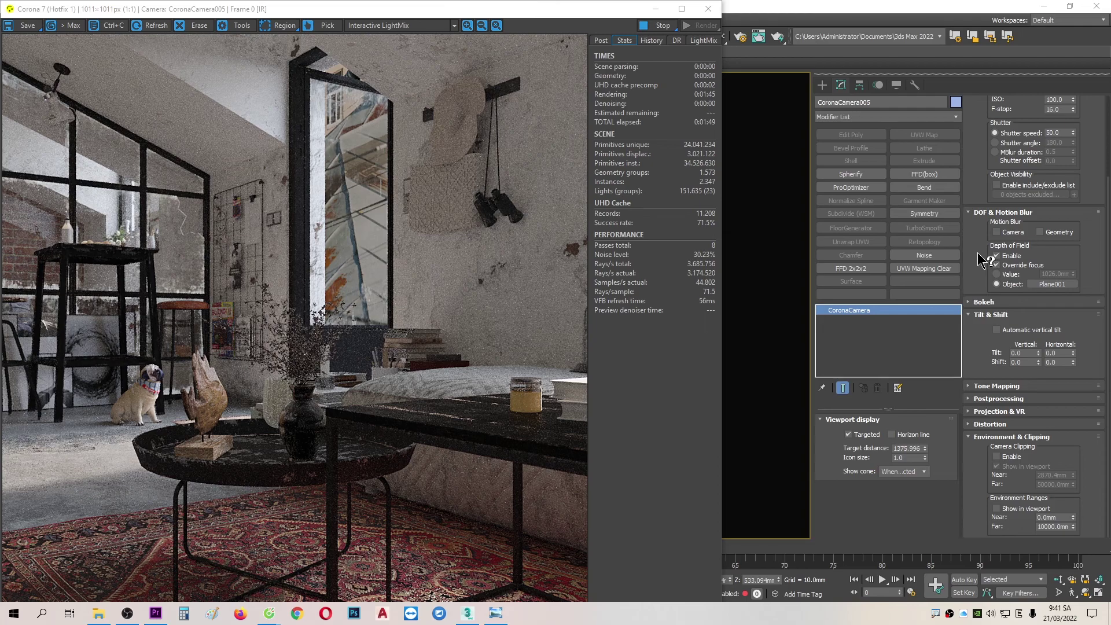
{"action": "mouse_move", "coordinate": [987, 257]}
{"action": "left_mouse_down"}
{"action": "mouse_move", "coordinate": [977, 305]}
{"action": "mouse_move", "coordinate": [989, 417]}
{"action": "left_mouse_up"}
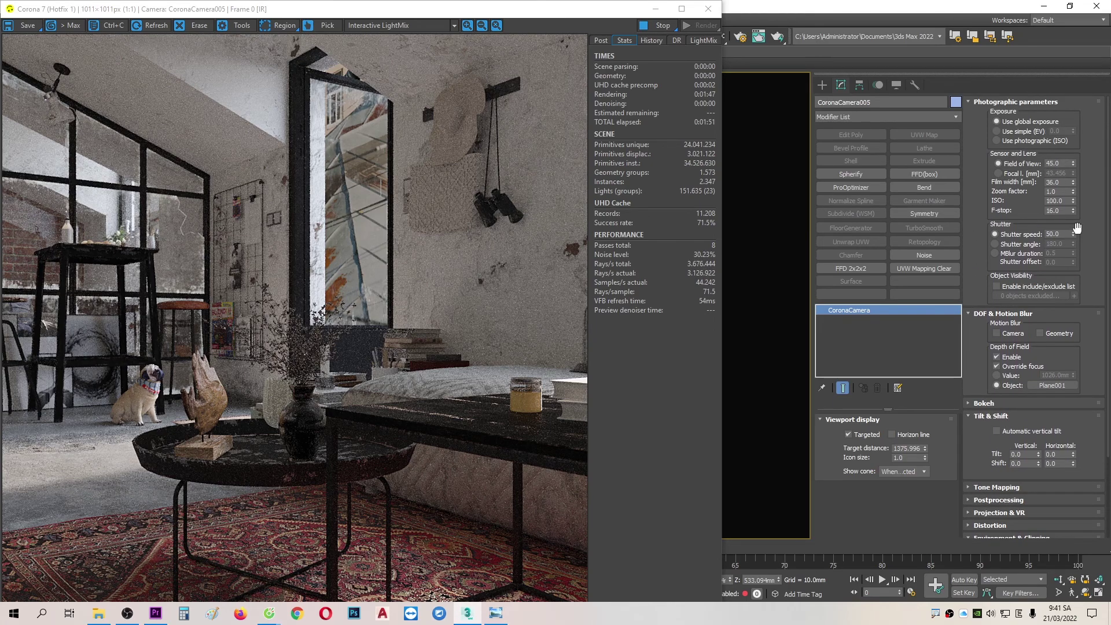
{"action": "left_click_drag", "start_coordinate": [1073, 212], "coordinate": [1074, 243]}
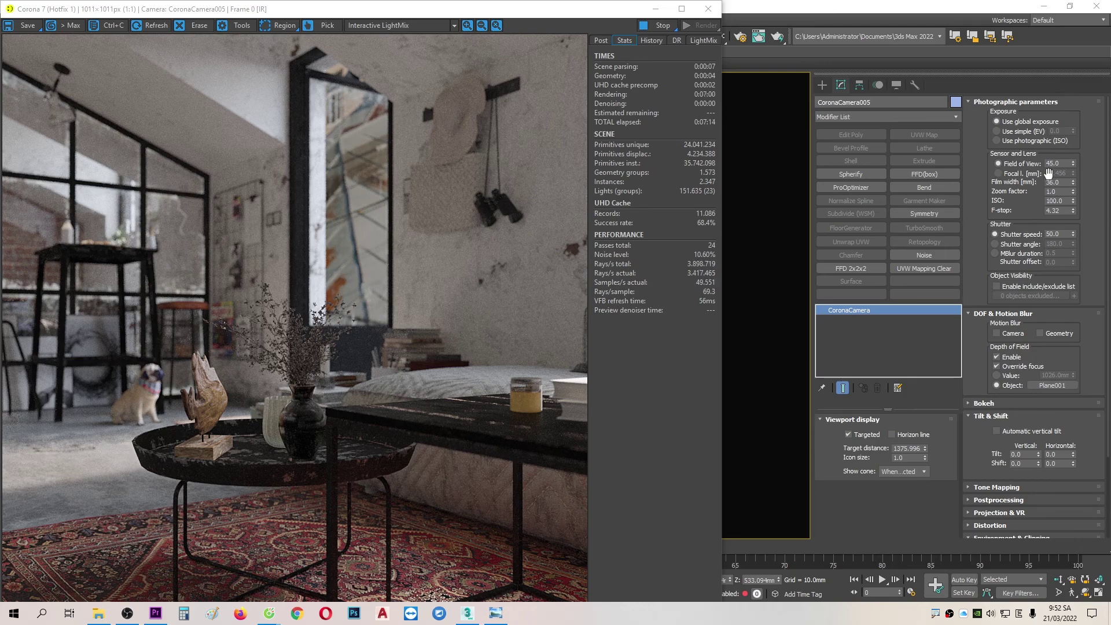
{"action": "left_click", "coordinate": [661, 25]}
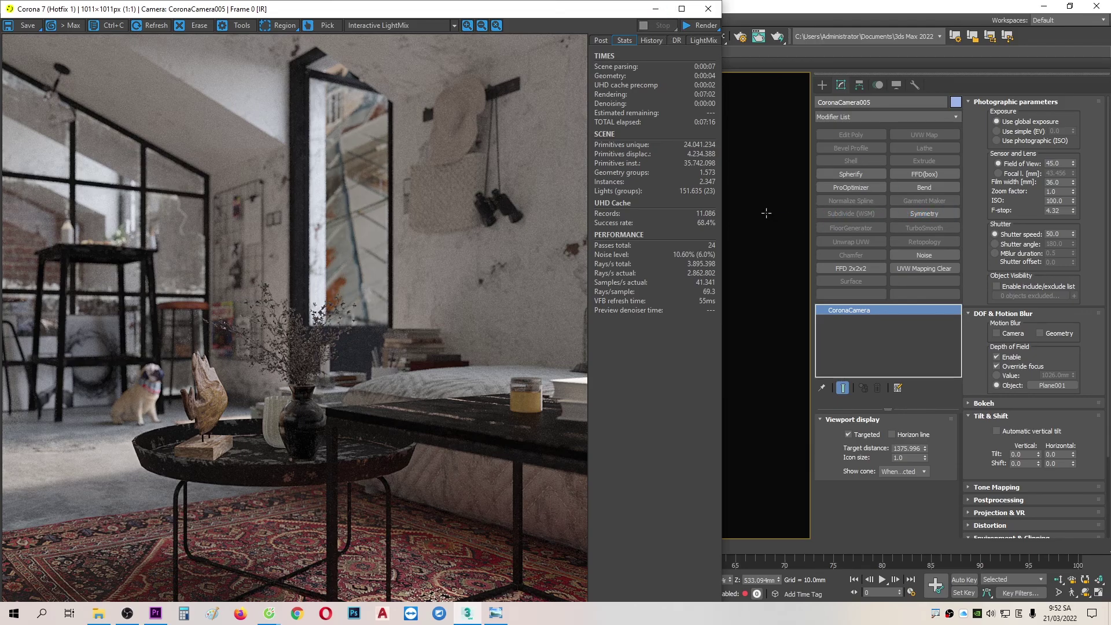
{"action": "left_click", "coordinate": [656, 9]}
Switch the lens to Focal length mode at 43.456 mm and edit the F-stop value
{"action": "left_click", "coordinate": [998, 173]}
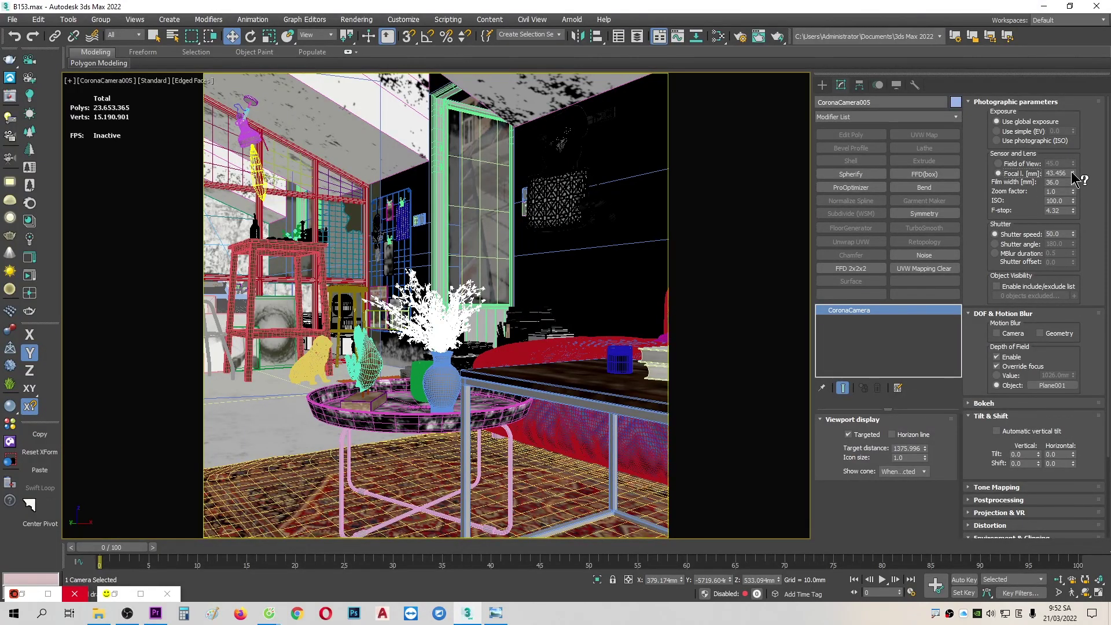
{"action": "mouse_move", "coordinate": [1073, 173]}
{"action": "left_mouse_down"}
{"action": "mouse_move", "coordinate": [1073, 193]}
{"action": "mouse_move", "coordinate": [1059, 182]}
{"action": "left_mouse_up"}
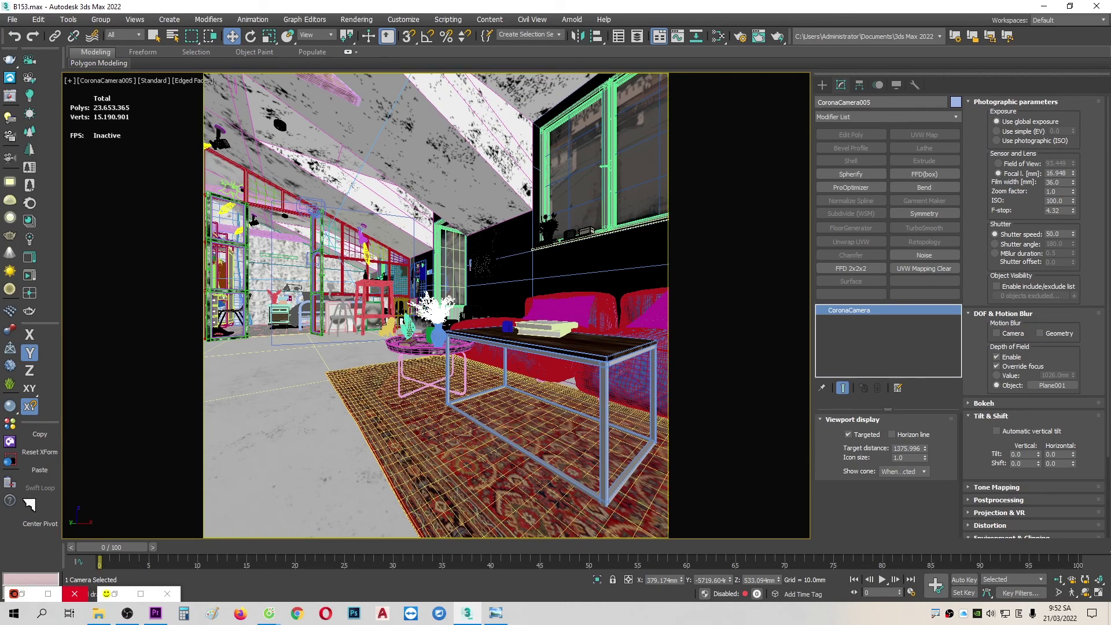
{"action": "double_click", "coordinate": [1055, 210]}
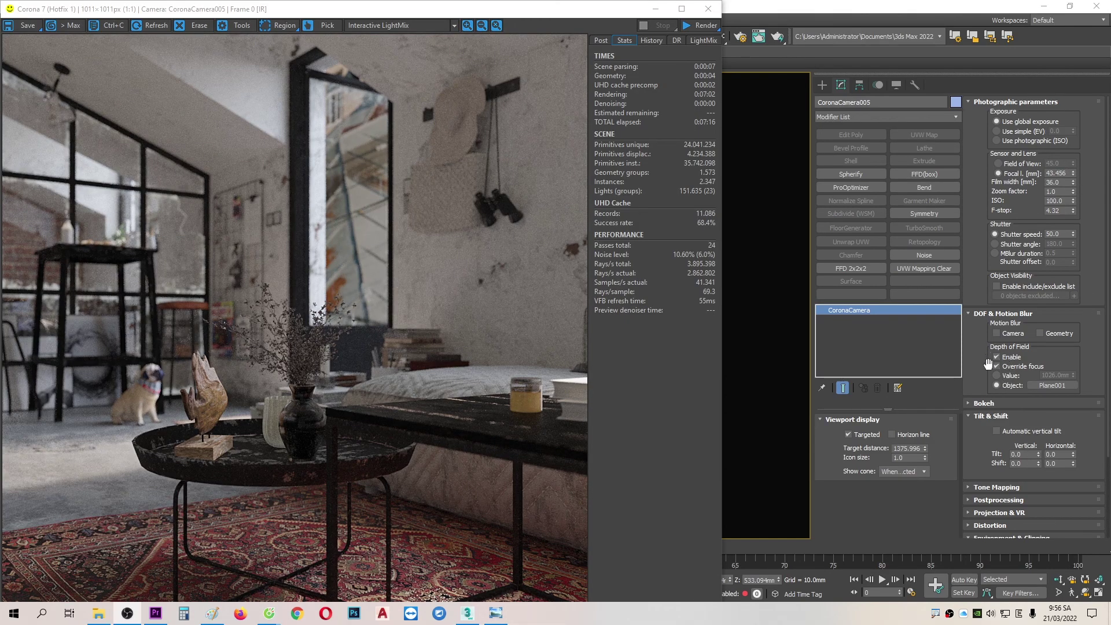
Expand CoronaCamera005's Bokeh rollout and scroll to its aperture settings
{"action": "left_click", "coordinate": [971, 404]}
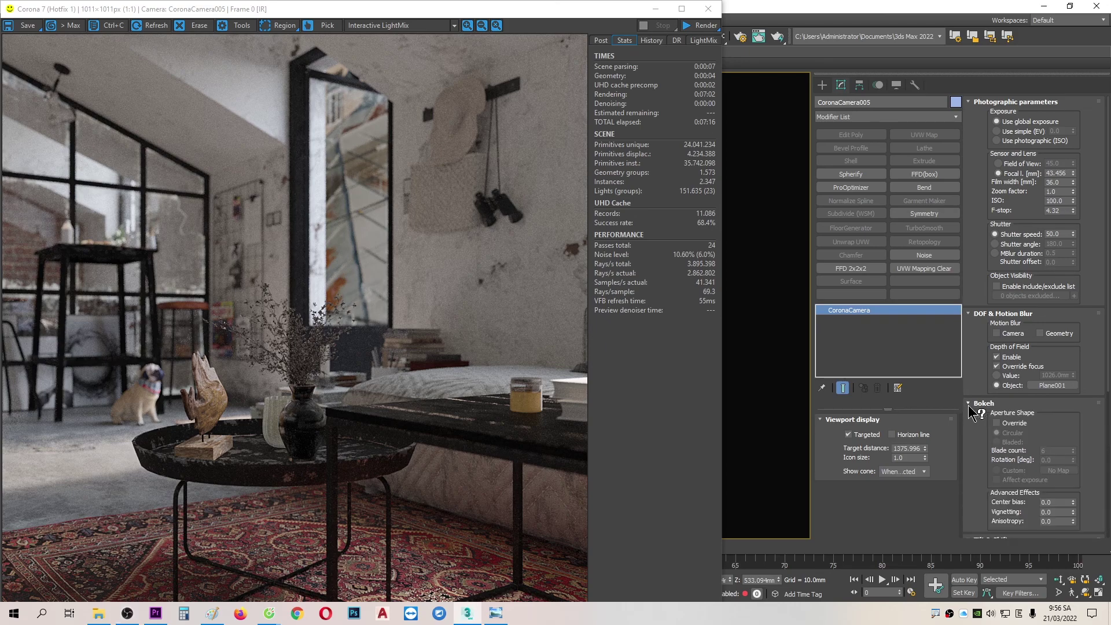
{"action": "scroll", "coordinate": [986, 495], "scroll_direction": "down", "scroll_amount": 2}
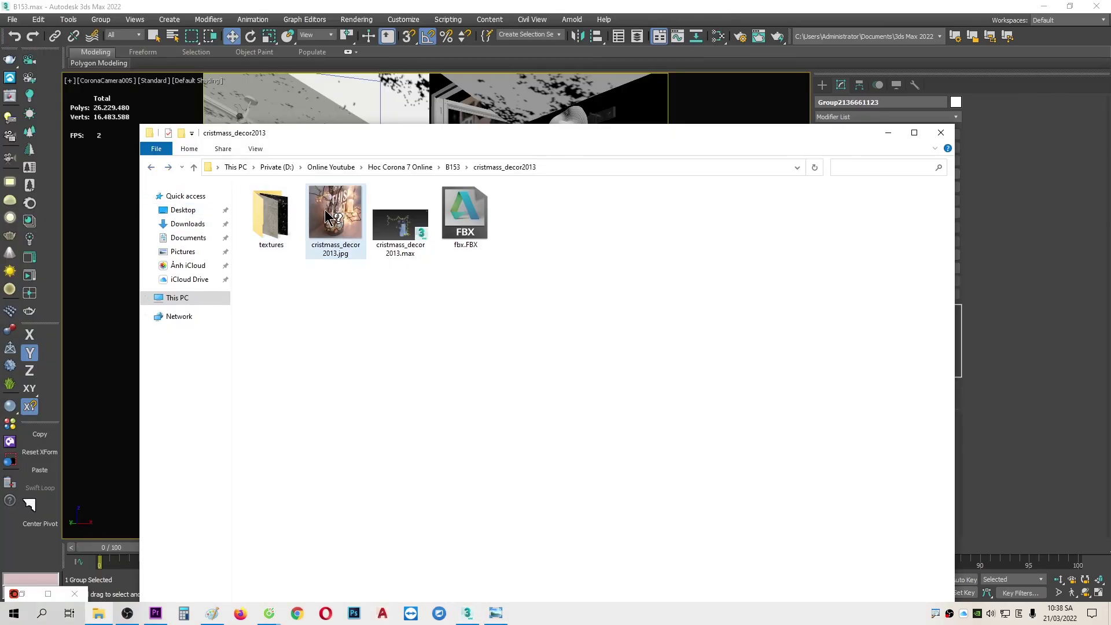
Preview both cristmass_decor2013 fairy-light photos in Photo Viewer, then return to 3ds Max
{"action": "double_click", "coordinate": [324, 210]}
{"action": "scroll", "coordinate": [1026, 56], "scroll_direction": "up", "scroll_amount": 2}
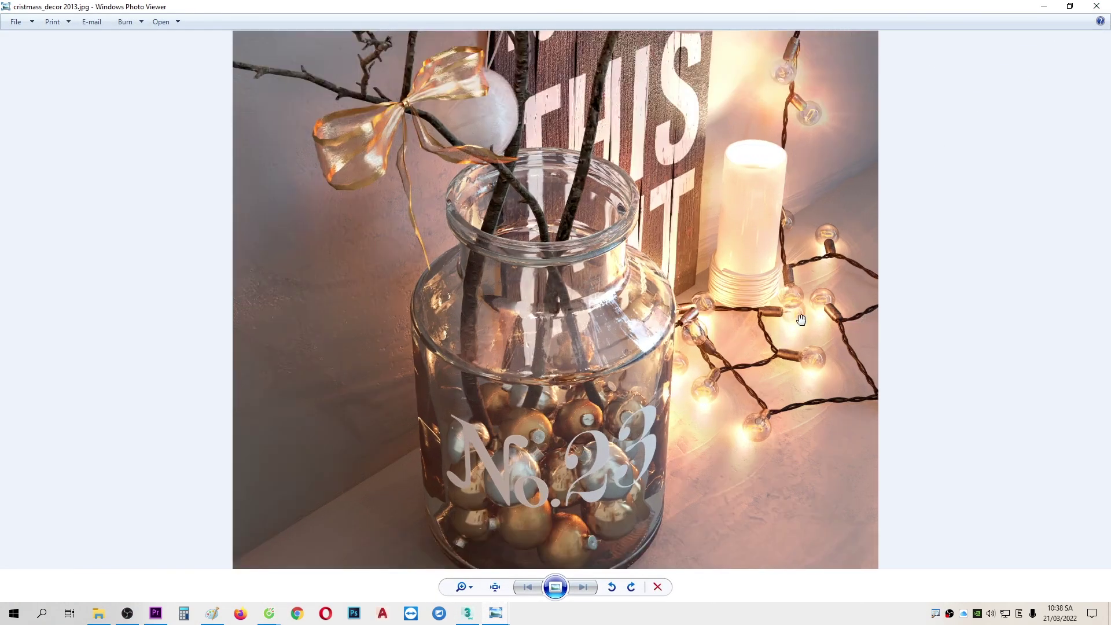
{"action": "scroll", "coordinate": [1026, 57], "scroll_direction": "up", "scroll_amount": 3}
{"action": "scroll", "coordinate": [1026, 57], "scroll_direction": "down", "scroll_amount": 5}
{"action": "left_click", "coordinate": [1097, 7]}
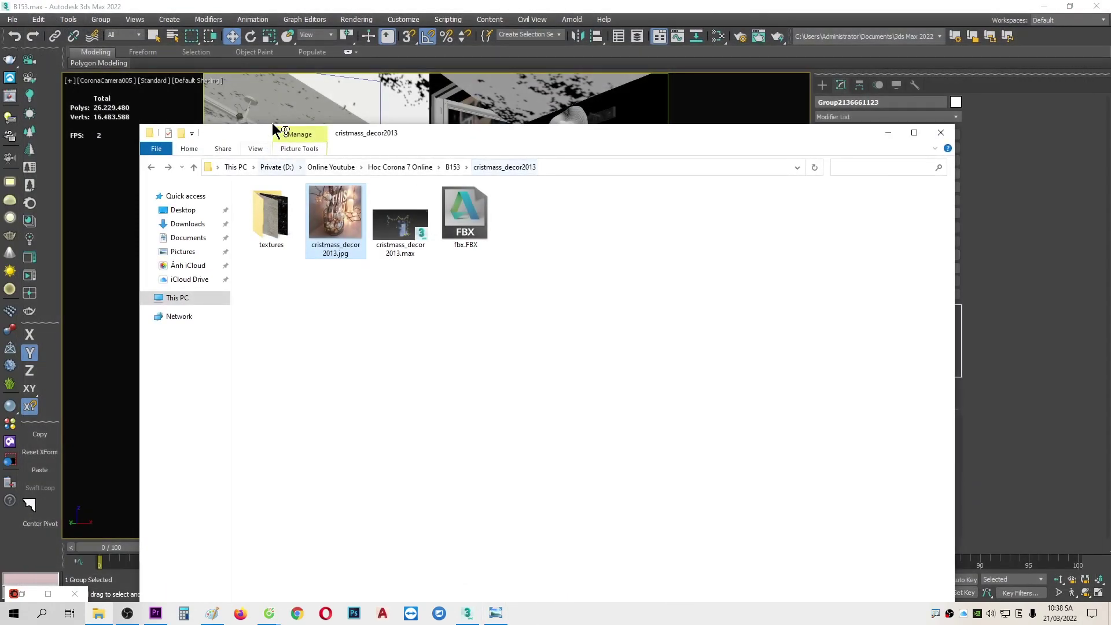
{"action": "left_click", "coordinate": [150, 167]}
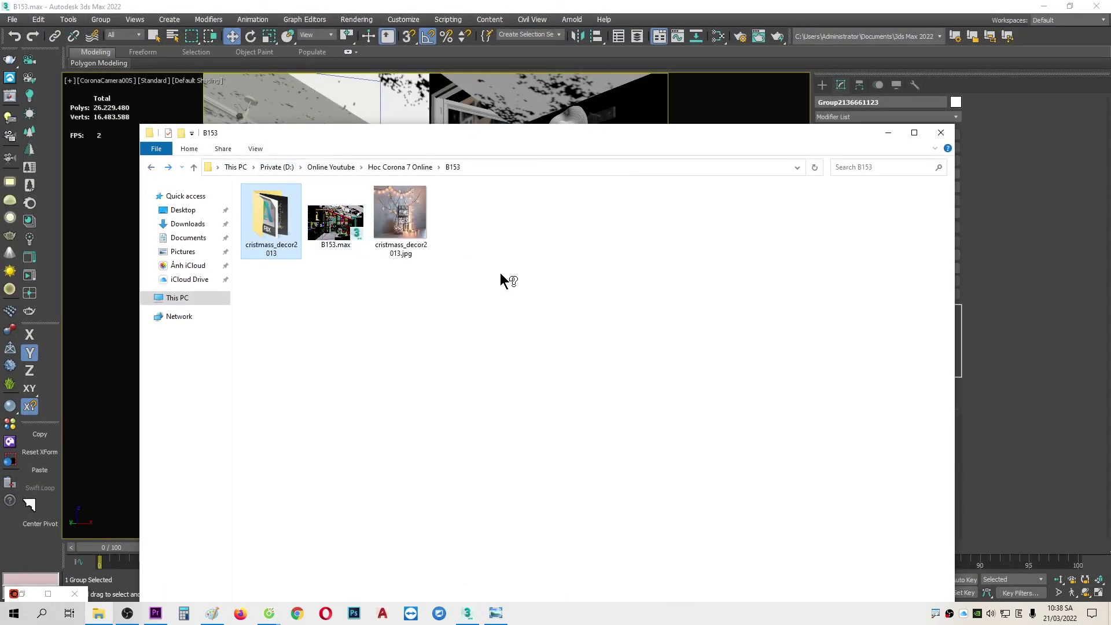
{"action": "double_click", "coordinate": [405, 217]}
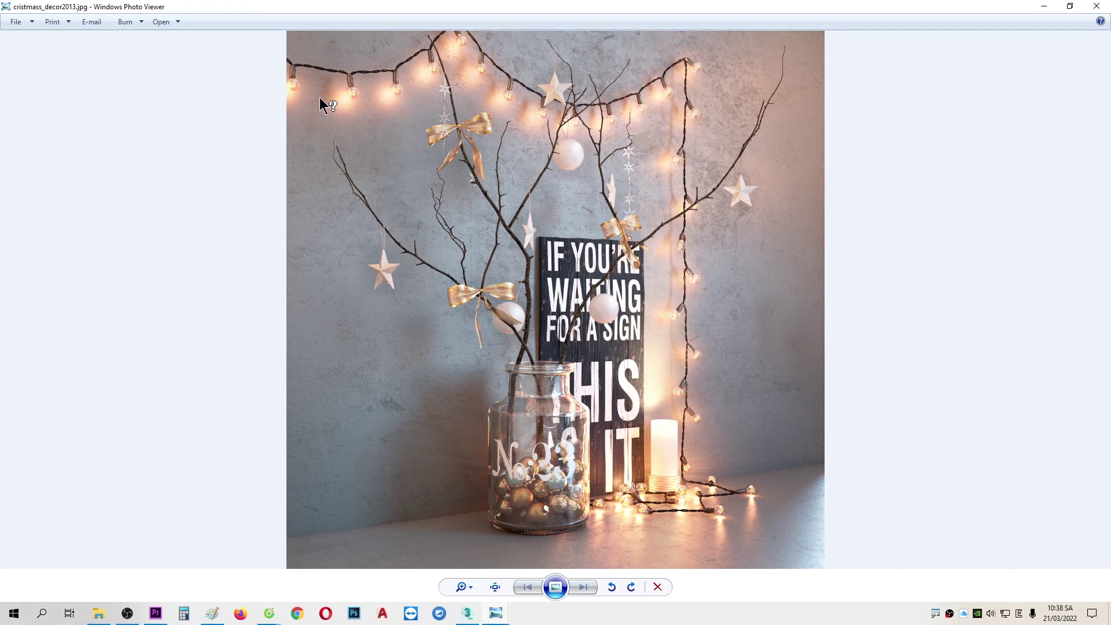
{"action": "left_click", "coordinate": [1096, 5]}
{"action": "left_click", "coordinate": [665, 13]}
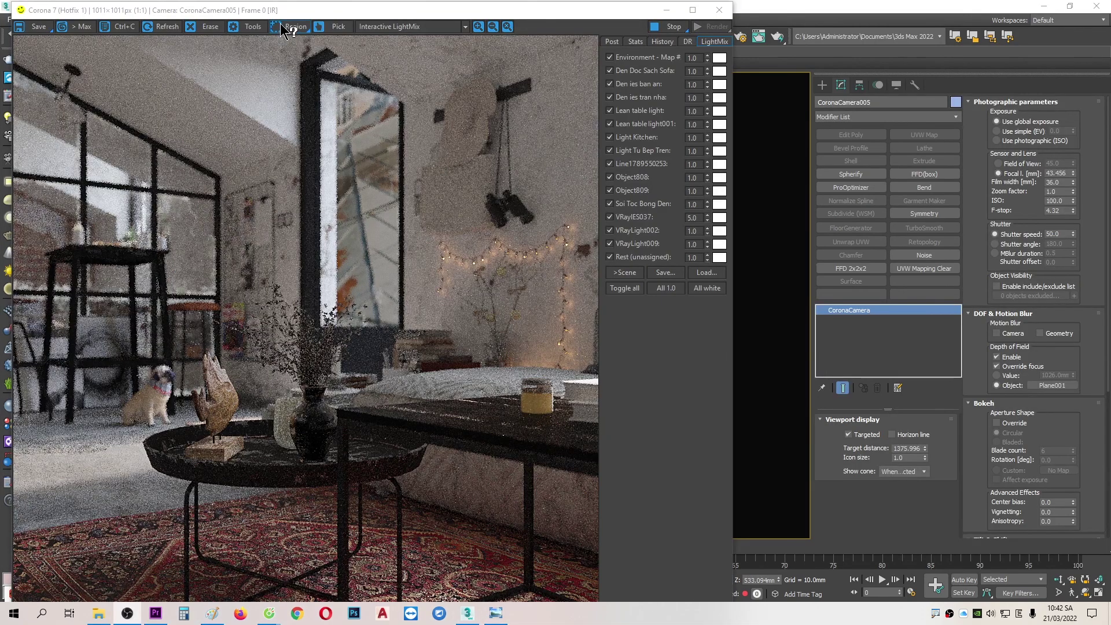
Limit the Corona render region to the wall fairy lights and lower the F-stop to 1.944
{"action": "left_click_drag", "start_coordinate": [411, 206], "coordinate": [589, 366]}
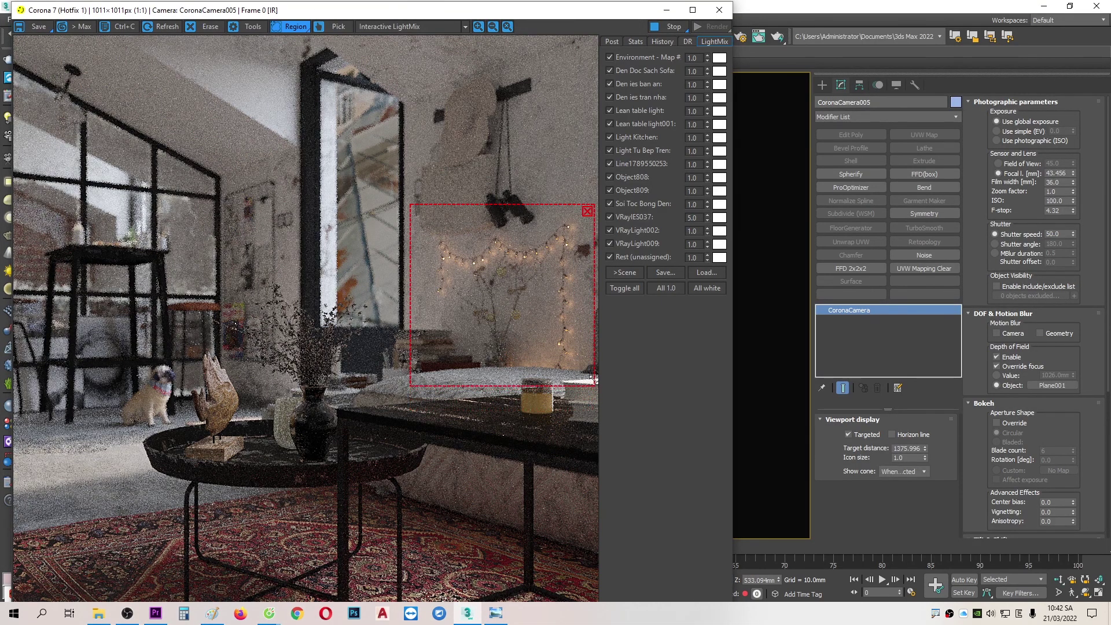
{"action": "scroll", "coordinate": [589, 366], "scroll_direction": "up", "scroll_amount": 1}
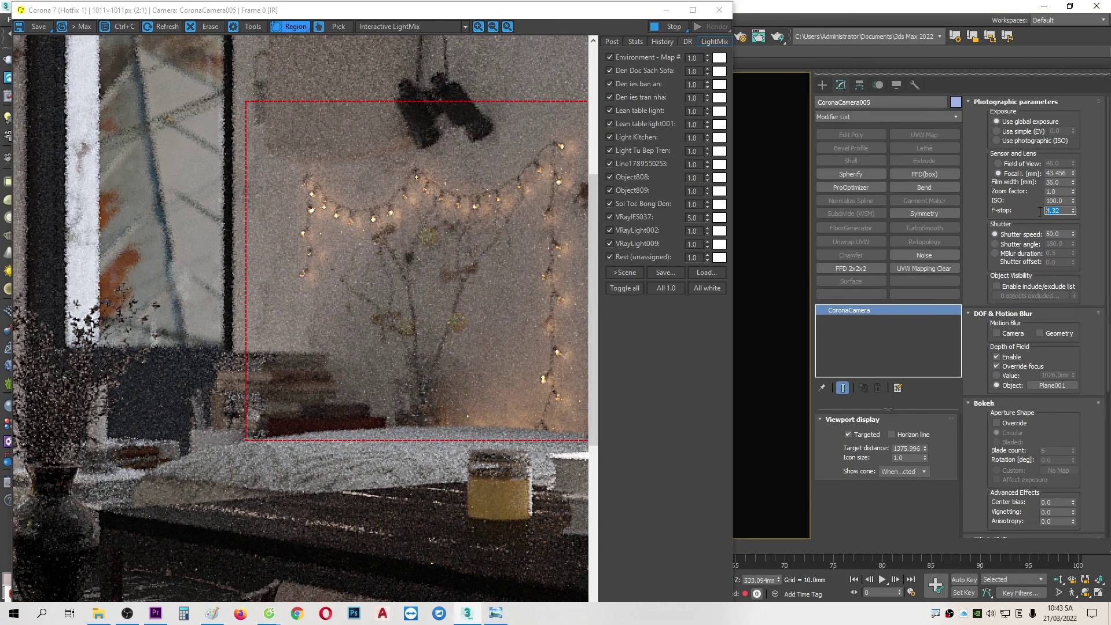
{"action": "left_click_drag", "start_coordinate": [1074, 212], "coordinate": [1076, 255]}
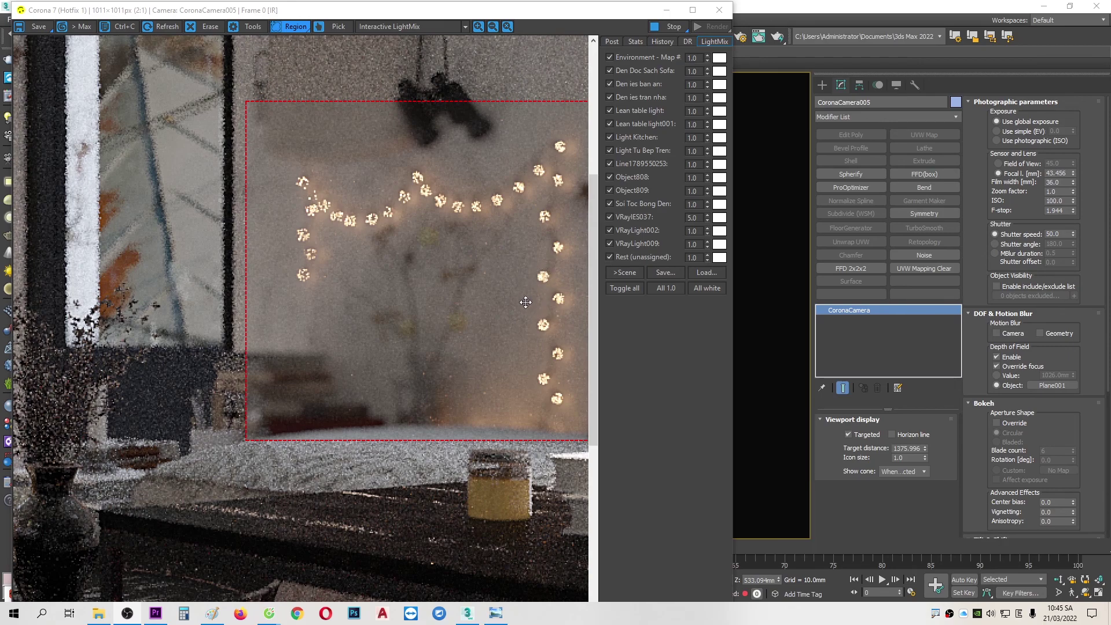
Override the bokeh with a 3-blade Bladed aperture for triangular highlights
{"action": "left_click", "coordinate": [1022, 424]}
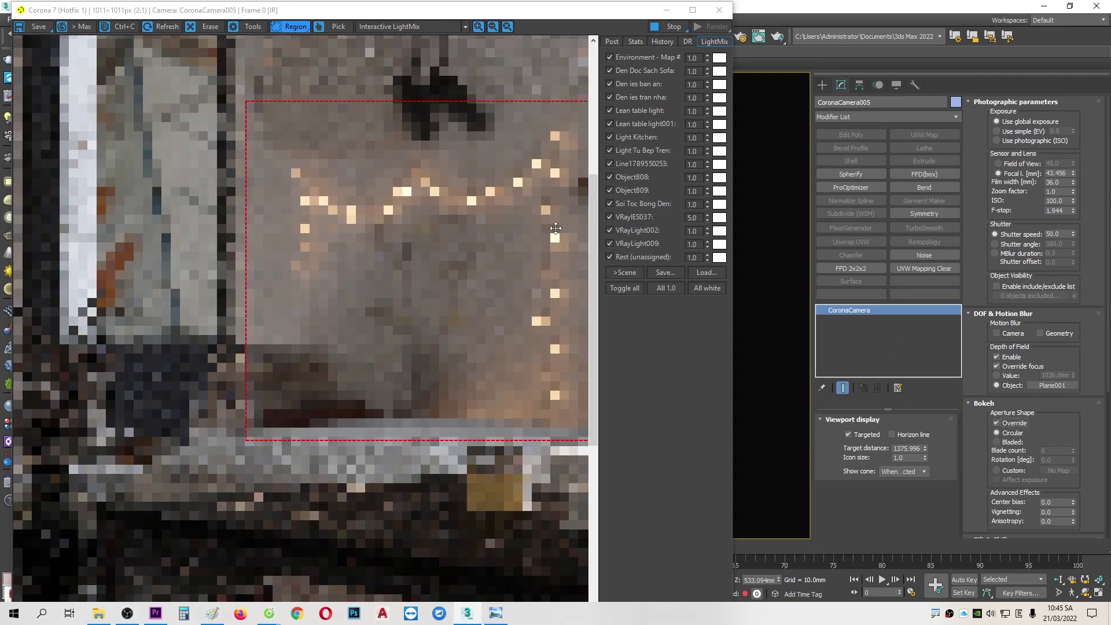
{"action": "left_click", "coordinate": [1020, 444]}
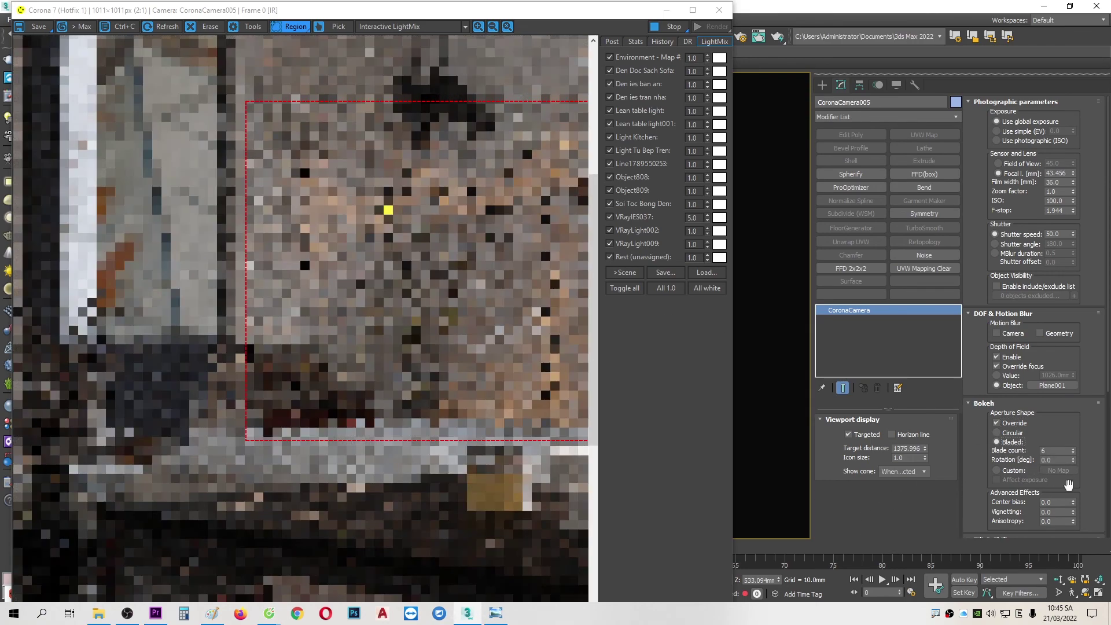
{"action": "type", "text": "3"}
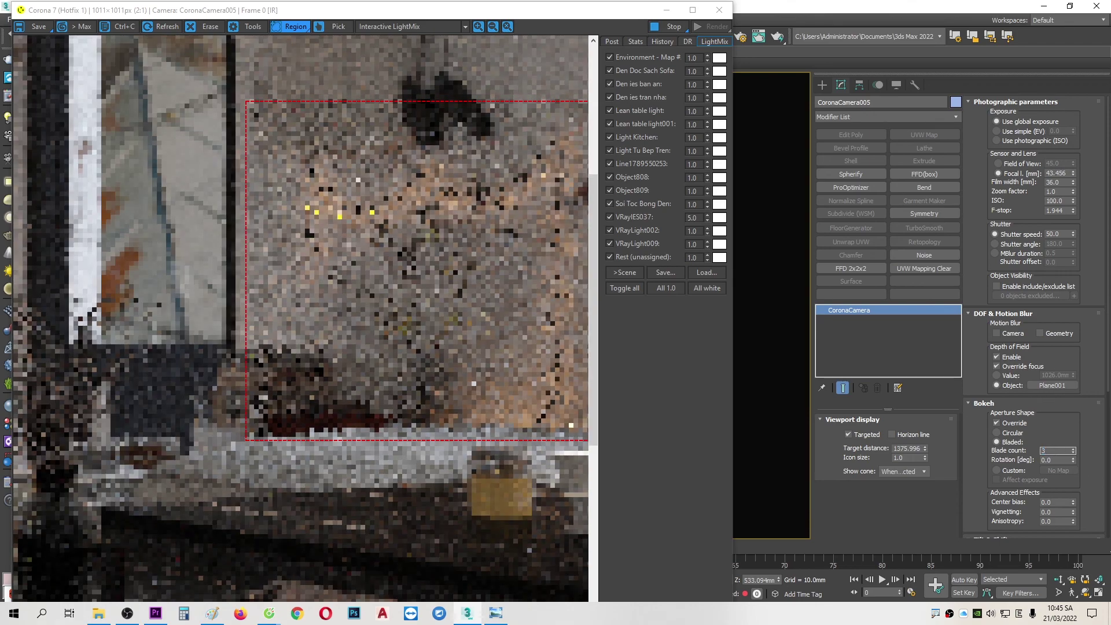
{"action": "key", "text": "Return"}
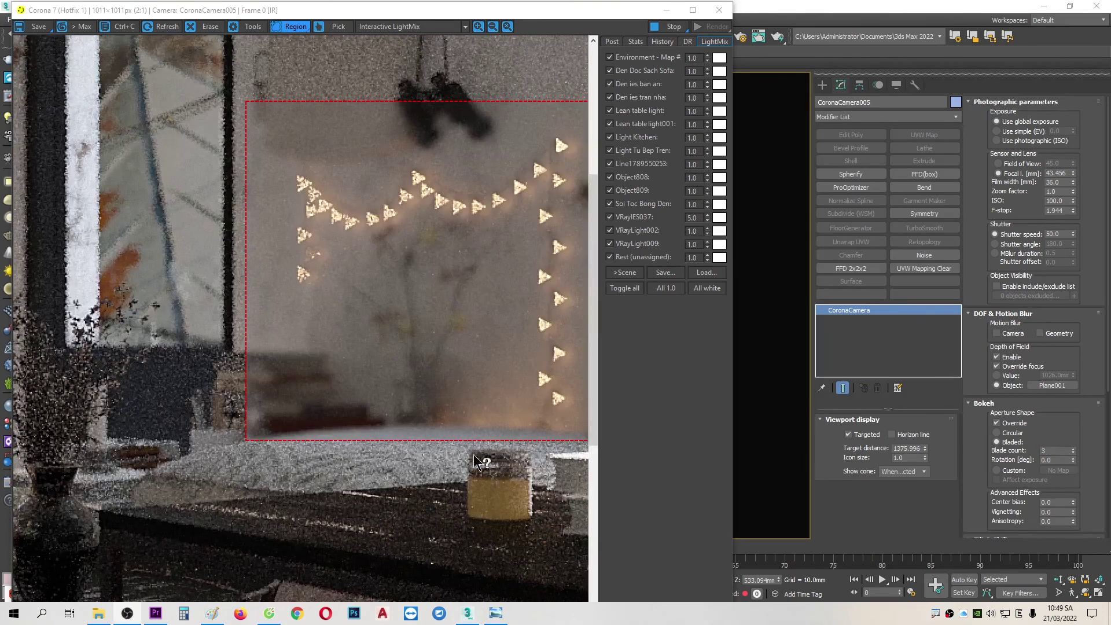
Recenter the fairy lights in the render and set the aperture shape to Custom
{"action": "middle_click_drag", "start_coordinate": [550, 283], "coordinate": [513, 252]}
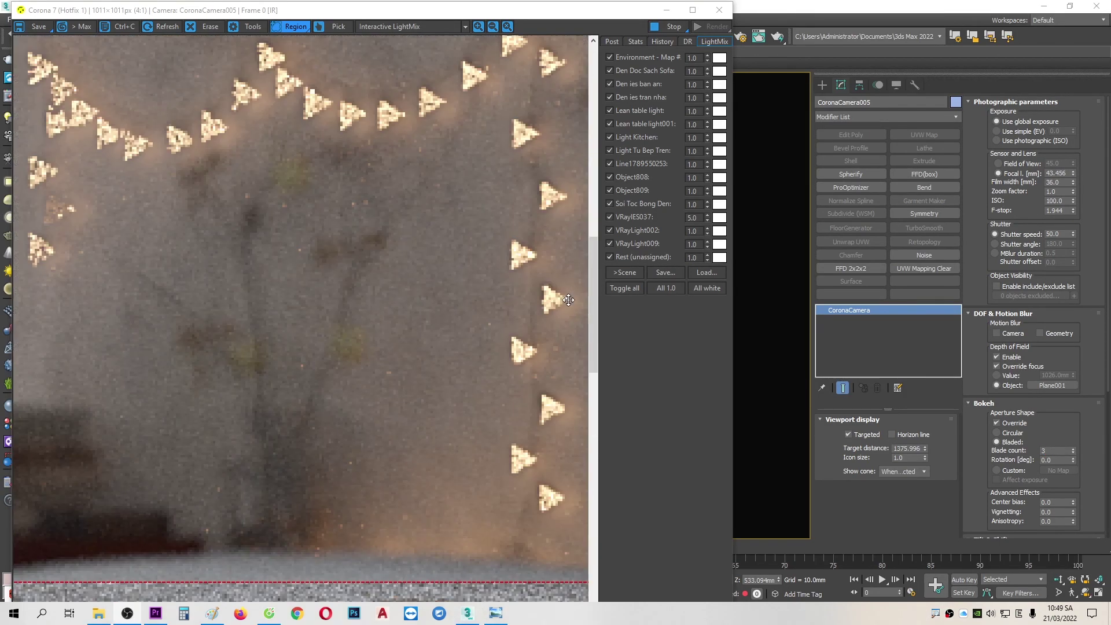
{"action": "scroll", "coordinate": [513, 252], "scroll_direction": "down", "scroll_amount": 1}
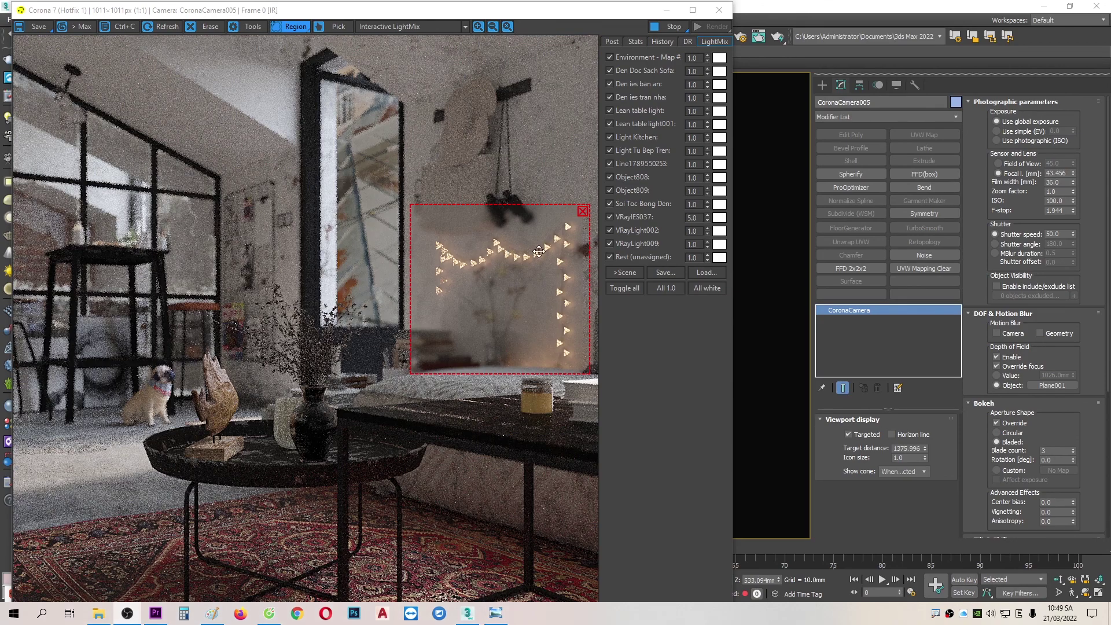
{"action": "scroll", "coordinate": [547, 249], "scroll_direction": "up", "scroll_amount": 1}
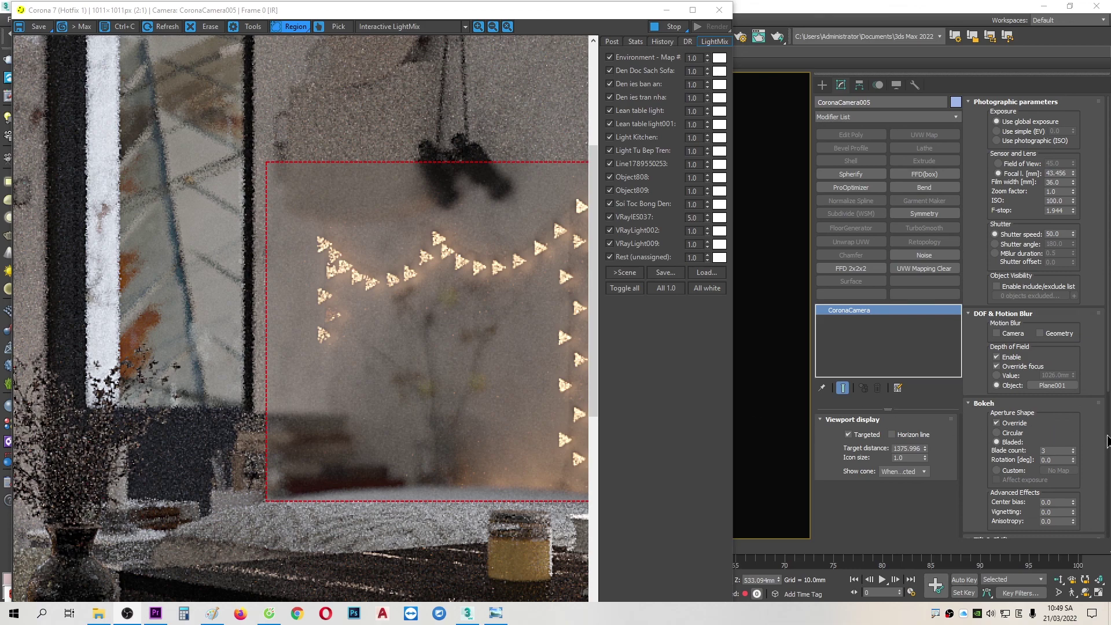
{"action": "left_click", "coordinate": [1017, 470]}
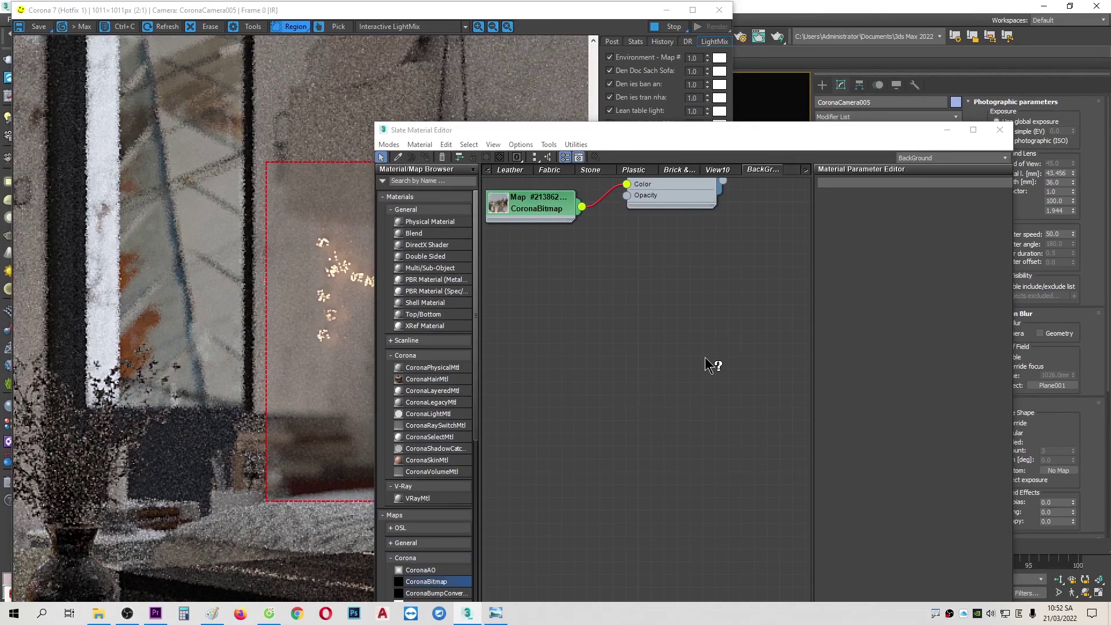
Add a CoronaBitmap node loaded with the images.png heart image
{"action": "left_click_drag", "start_coordinate": [706, 363], "coordinate": [713, 365]}
{"action": "key", "text": "Escape"}
{"action": "key", "text": "alt+Tab"}
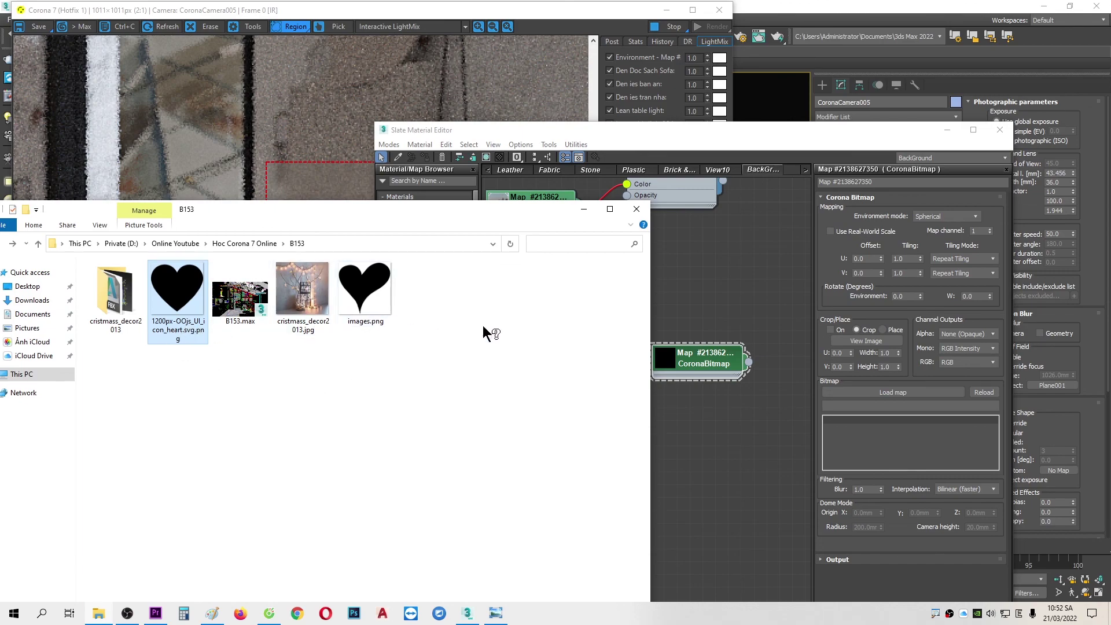
{"action": "mouse_move", "coordinate": [363, 287]}
{"action": "left_mouse_down"}
{"action": "mouse_move", "coordinate": [877, 371]}
{"action": "mouse_move", "coordinate": [904, 394]}
{"action": "left_mouse_up"}
{"action": "double_click", "coordinate": [352, 280]}
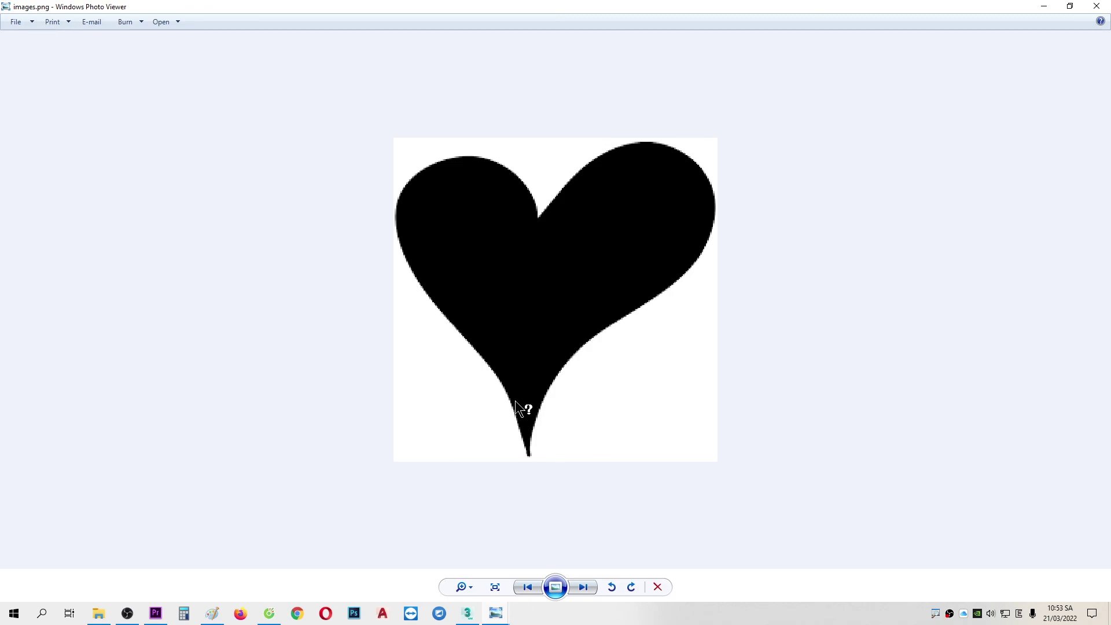
{"action": "left_click", "coordinate": [1097, 6]}
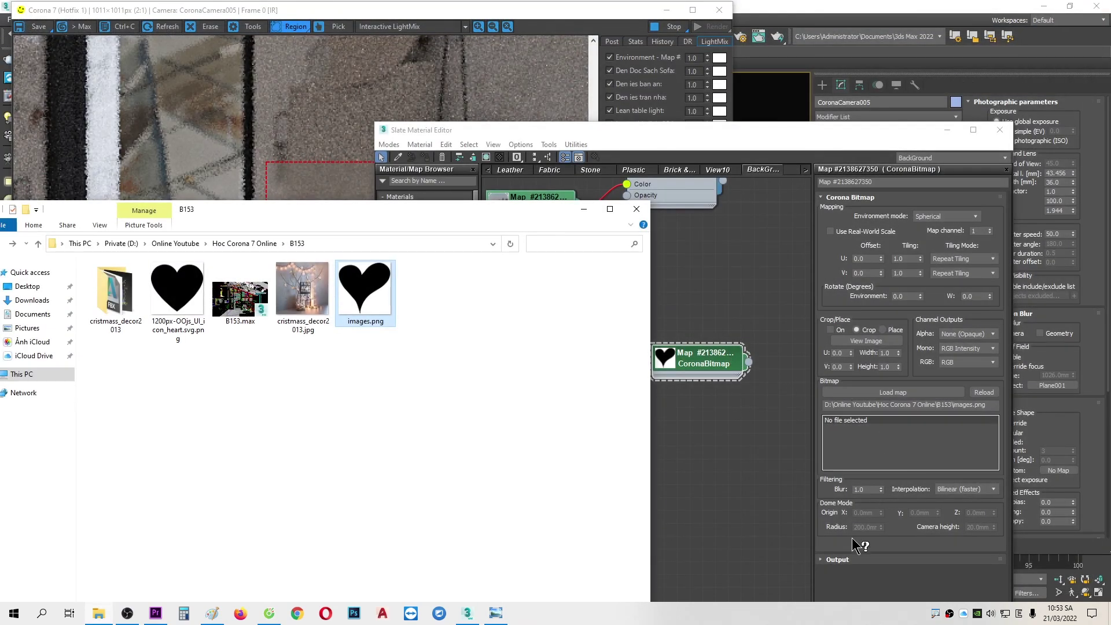
{"action": "left_click", "coordinate": [838, 560]}
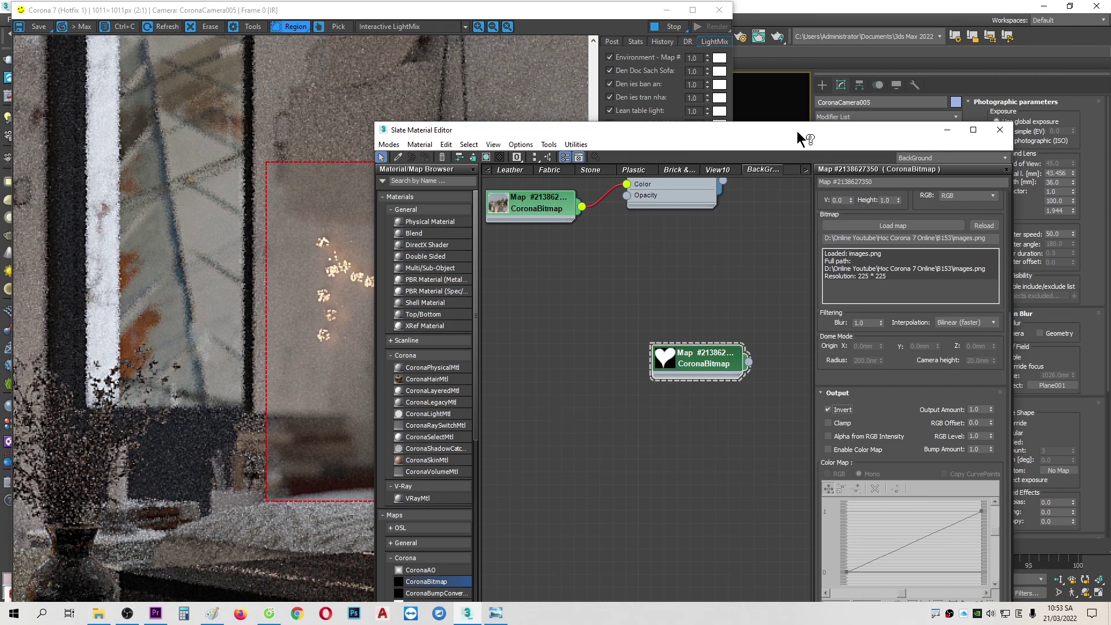
Wire the heart bitmap into the Custom bokeh map slot as an instance and bring back the render
{"action": "left_click_drag", "start_coordinate": [799, 133], "coordinate": [665, 198]}
{"action": "left_click_drag", "start_coordinate": [615, 426], "coordinate": [1072, 473]}
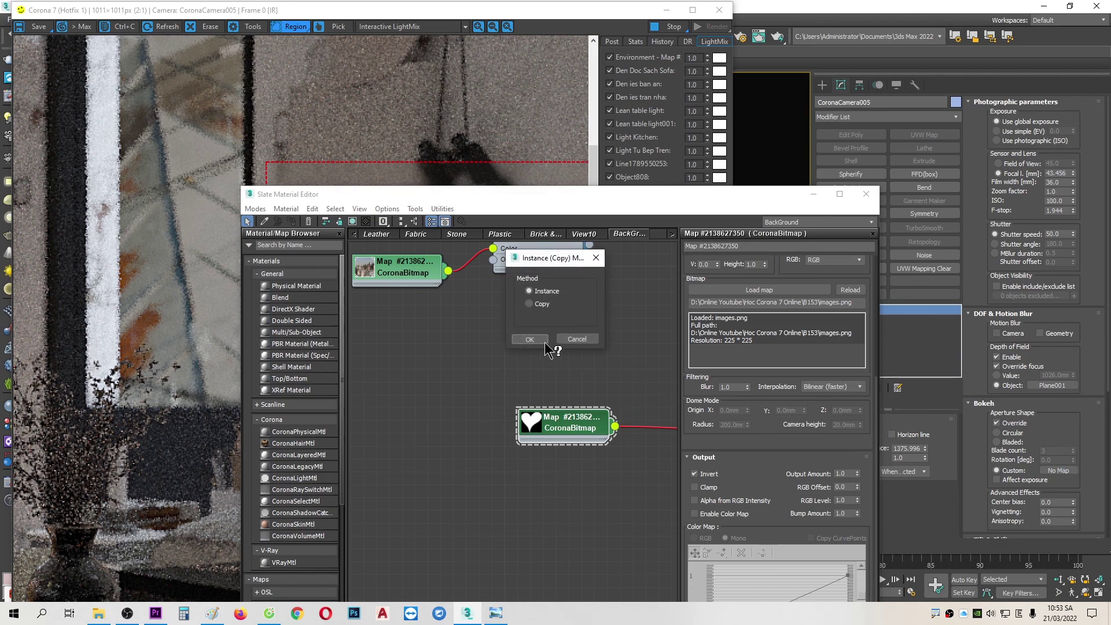
{"action": "left_click", "coordinate": [539, 346]}
{"action": "left_click", "coordinate": [495, 42]}
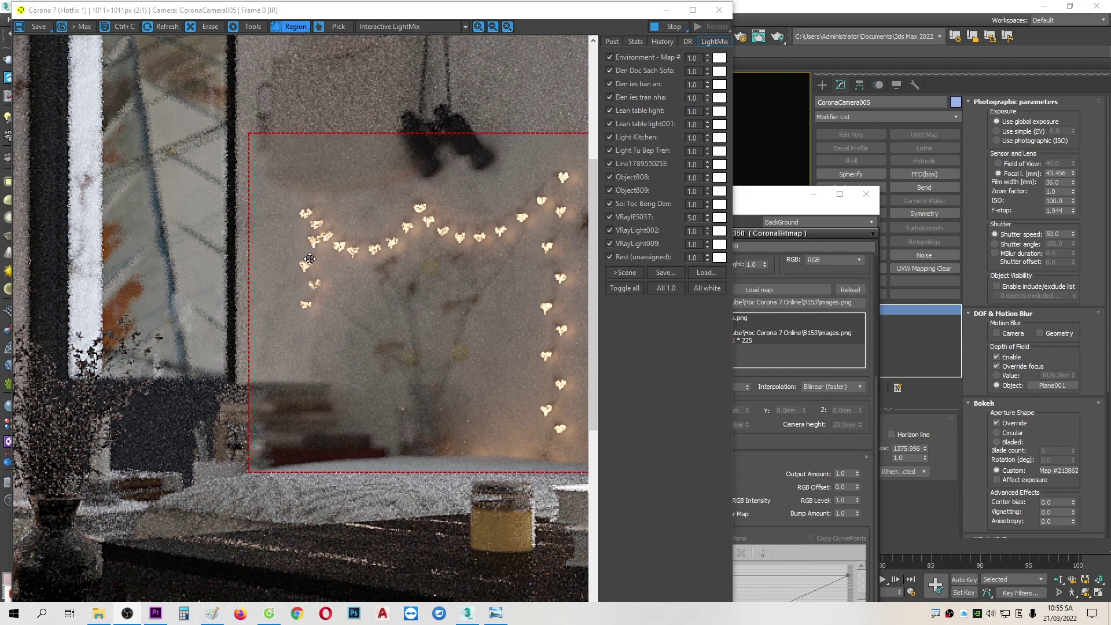
Zoom the Corona VFB back out to view the full room render with heart-shaped bokeh
{"action": "scroll", "coordinate": [310, 259], "scroll_direction": "down", "scroll_amount": 1}
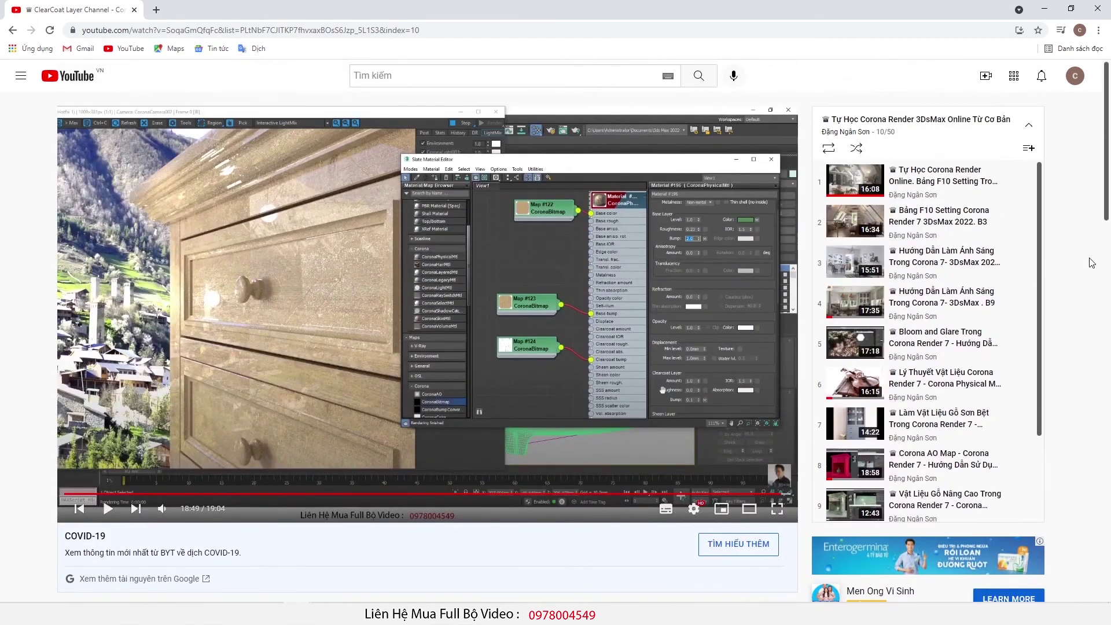
{"action": "scroll", "coordinate": [1091, 263], "scroll_direction": "down", "scroll_amount": 5}
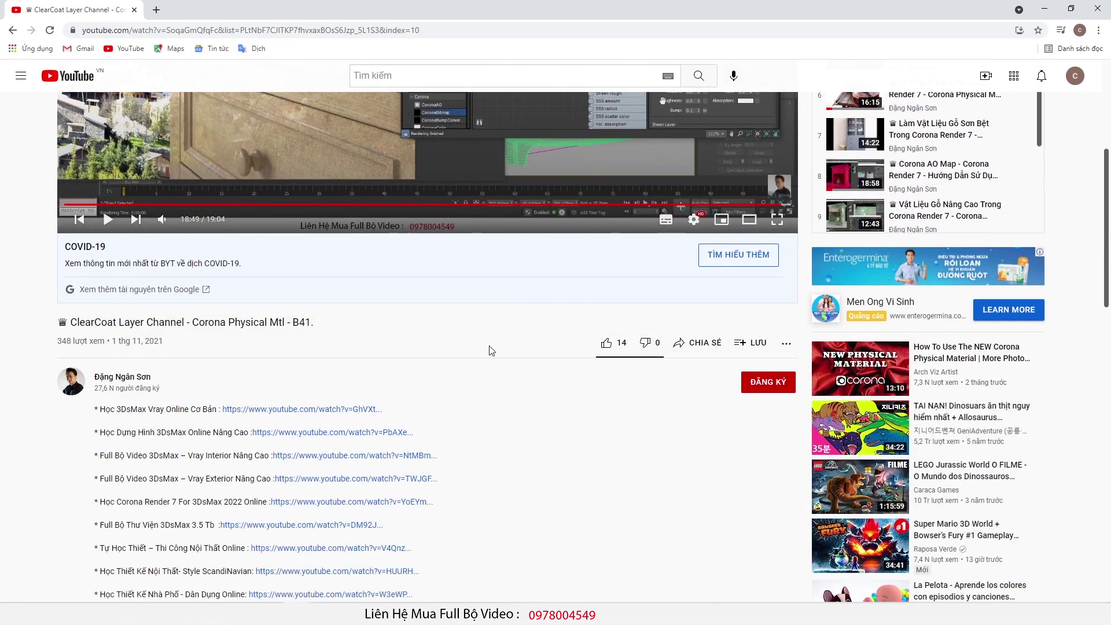
{"action": "scroll", "coordinate": [489, 350], "scroll_direction": "down", "scroll_amount": 4}
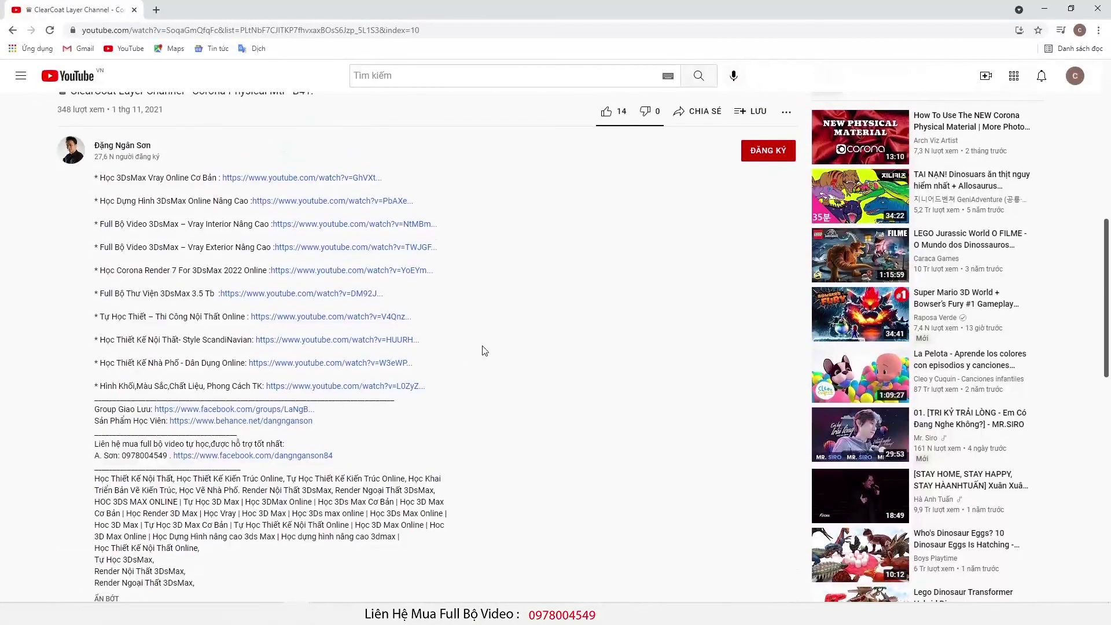
{"action": "double_click", "coordinate": [124, 457]}
{"action": "scroll", "coordinate": [124, 456], "scroll_direction": "up", "scroll_amount": 5}
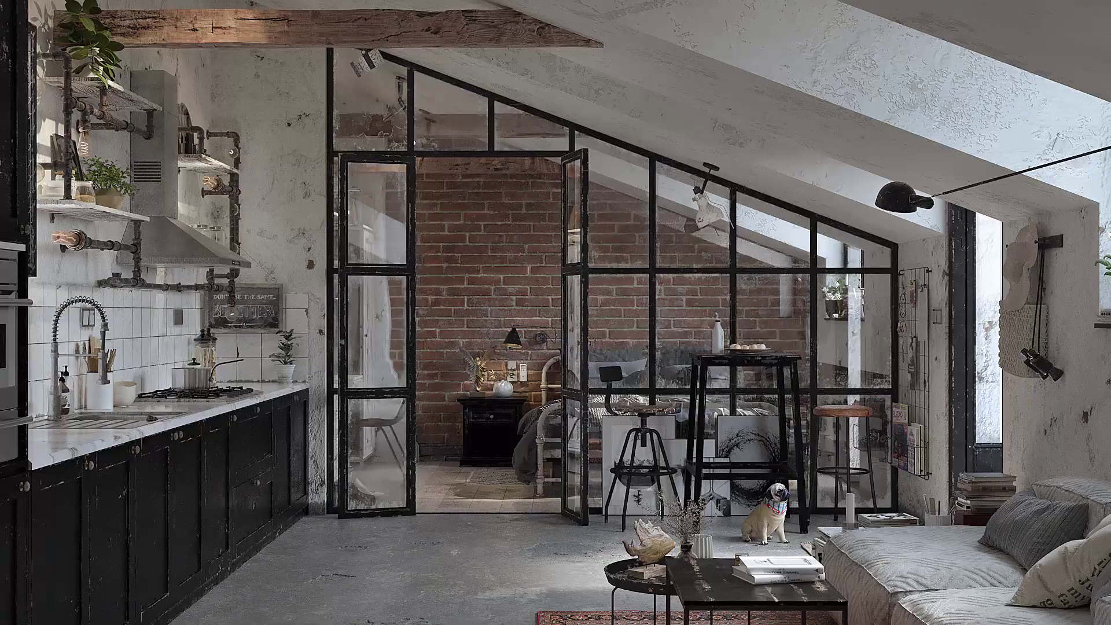